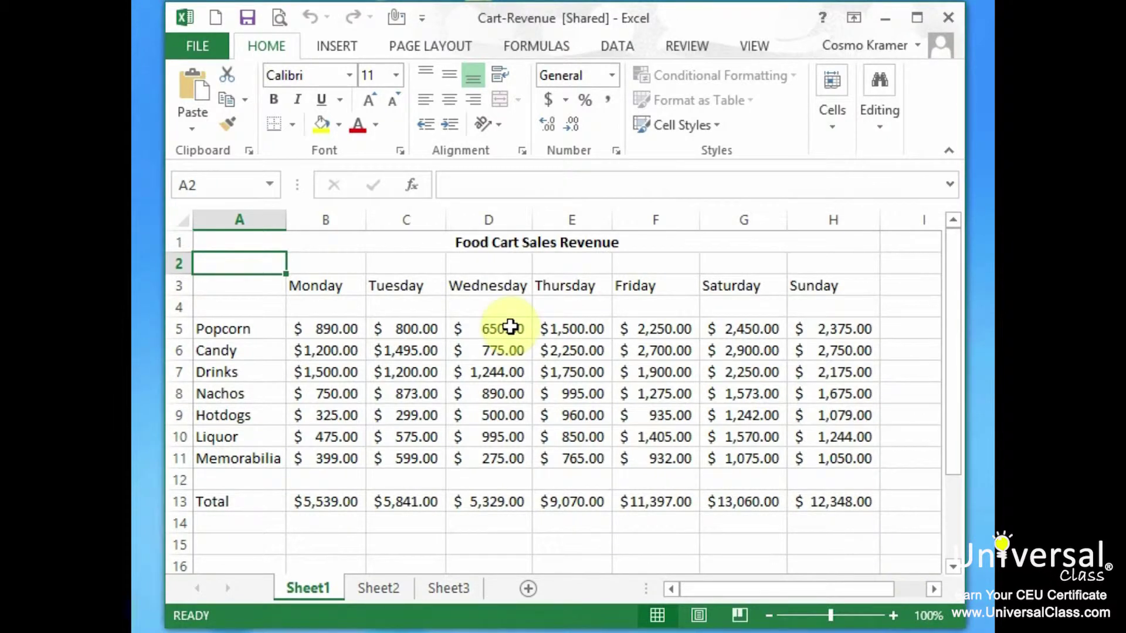
Magnify the worksheet in 10% increments until the zoom level reaches 210%.
click(893, 616)
click(894, 616)
click(893, 616)
click(893, 616)
click(893, 615)
click(893, 616)
click(893, 616)
click(893, 616)
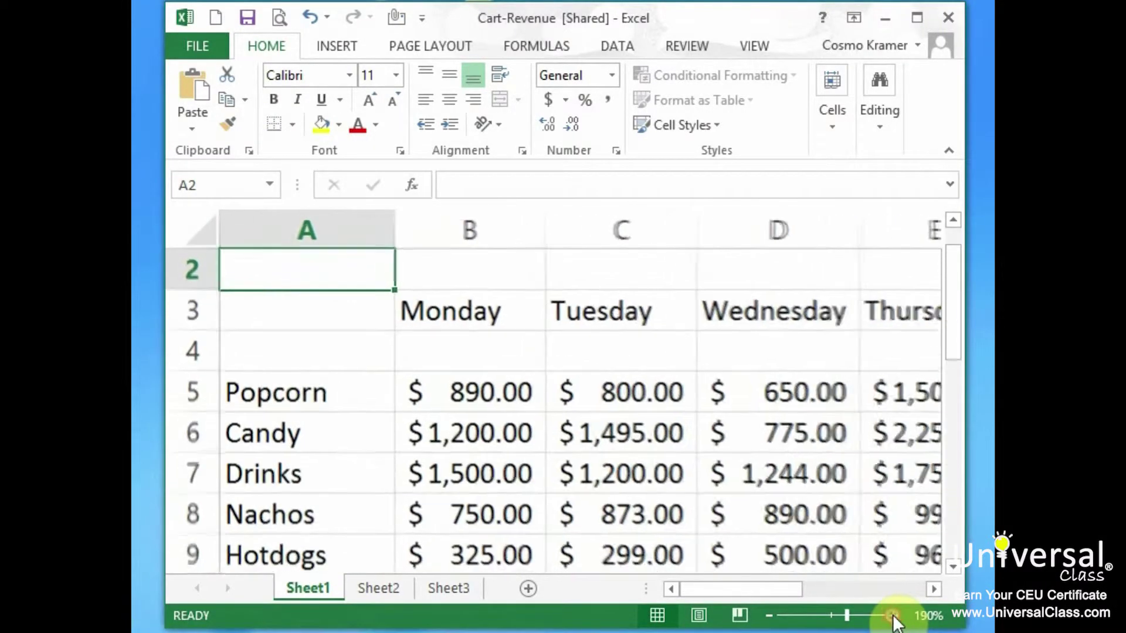
click(893, 616)
click(893, 616)
Set the worksheet magnification to Fit selection for the selected cell A2.
click(925, 616)
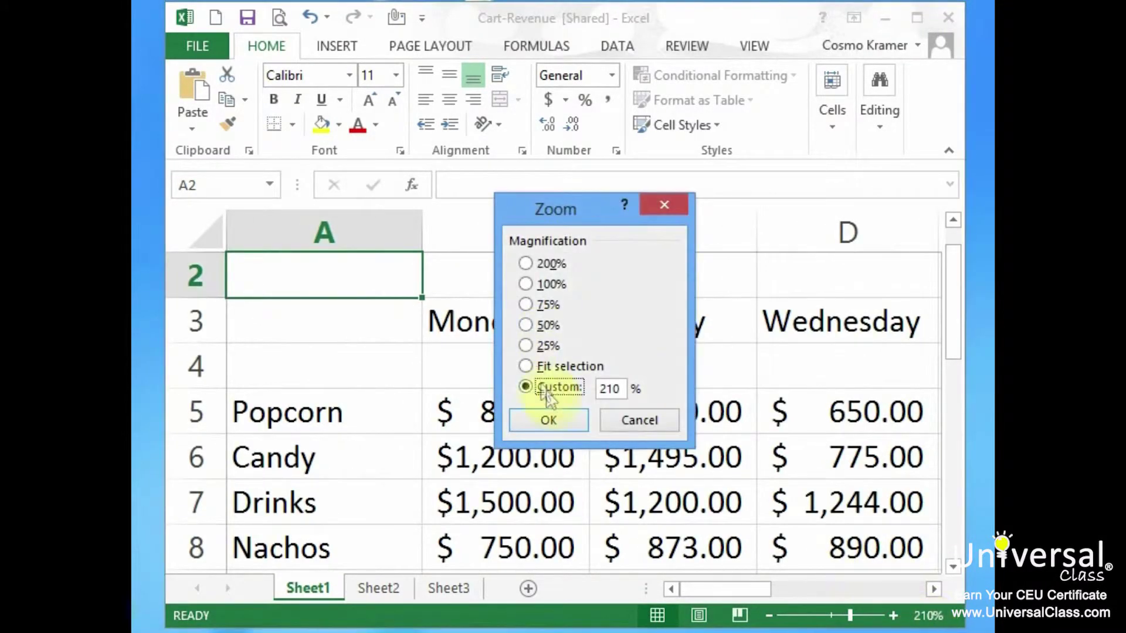
click(529, 365)
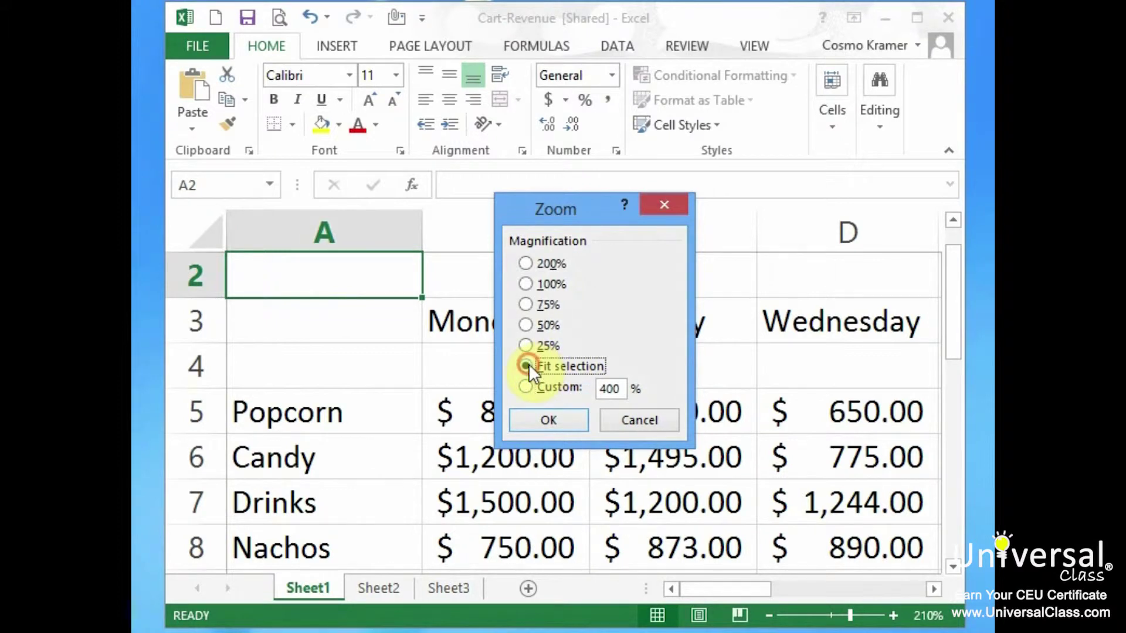
click(550, 418)
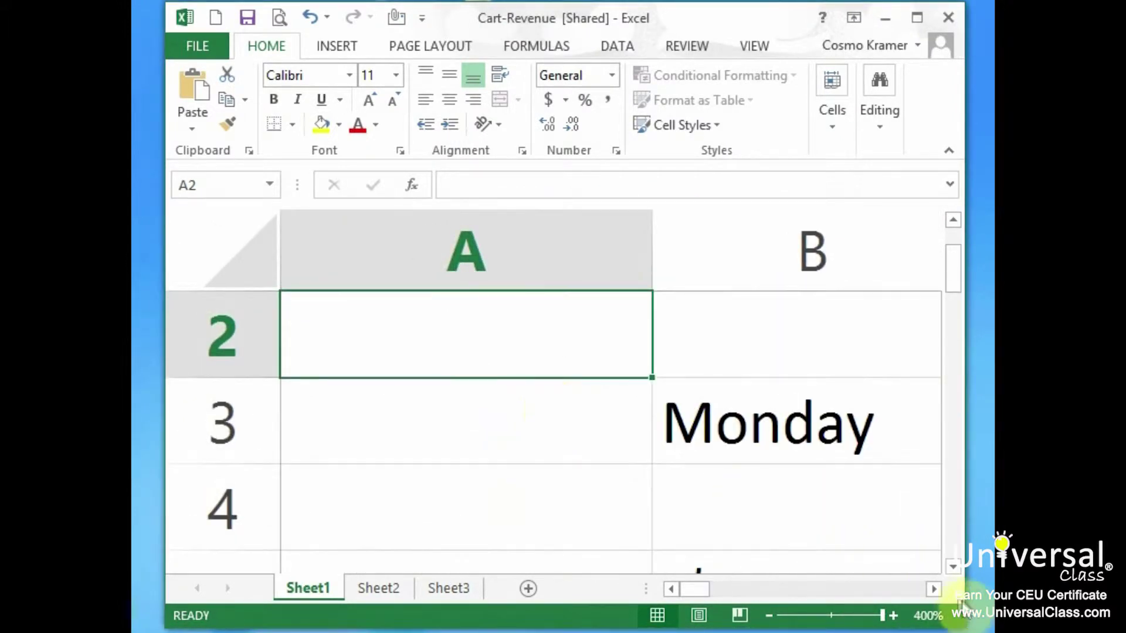
Set the worksheet magnification to the 25% preset in the Zoom dialog.
click(928, 616)
click(525, 366)
click(525, 346)
click(558, 416)
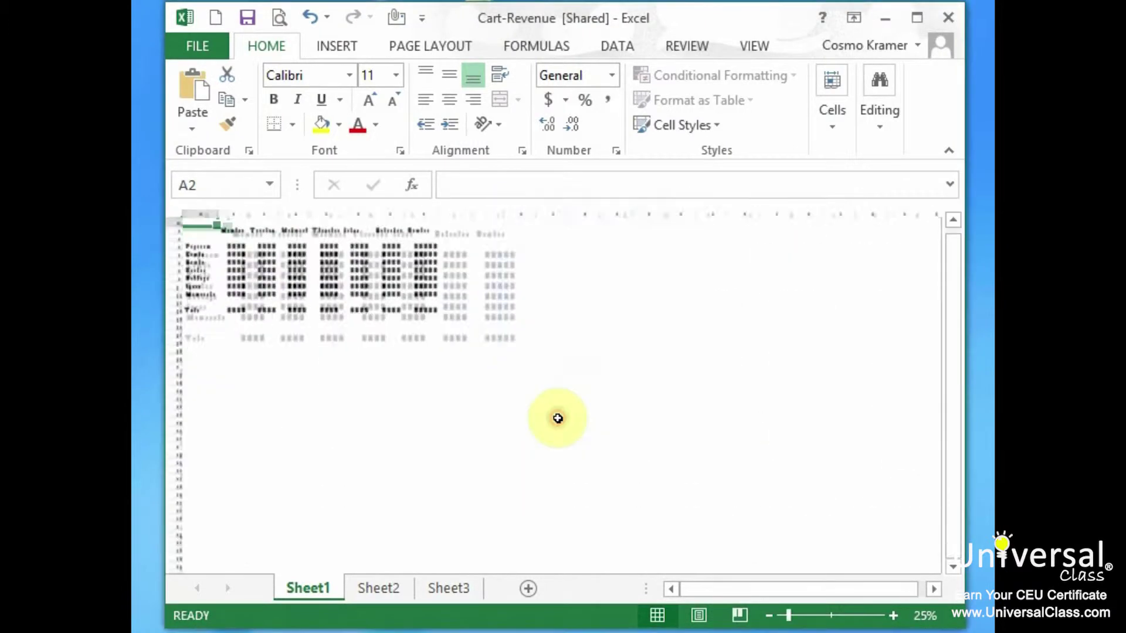
Return the worksheet magnification to the 100% preset in the Zoom dialog.
click(925, 616)
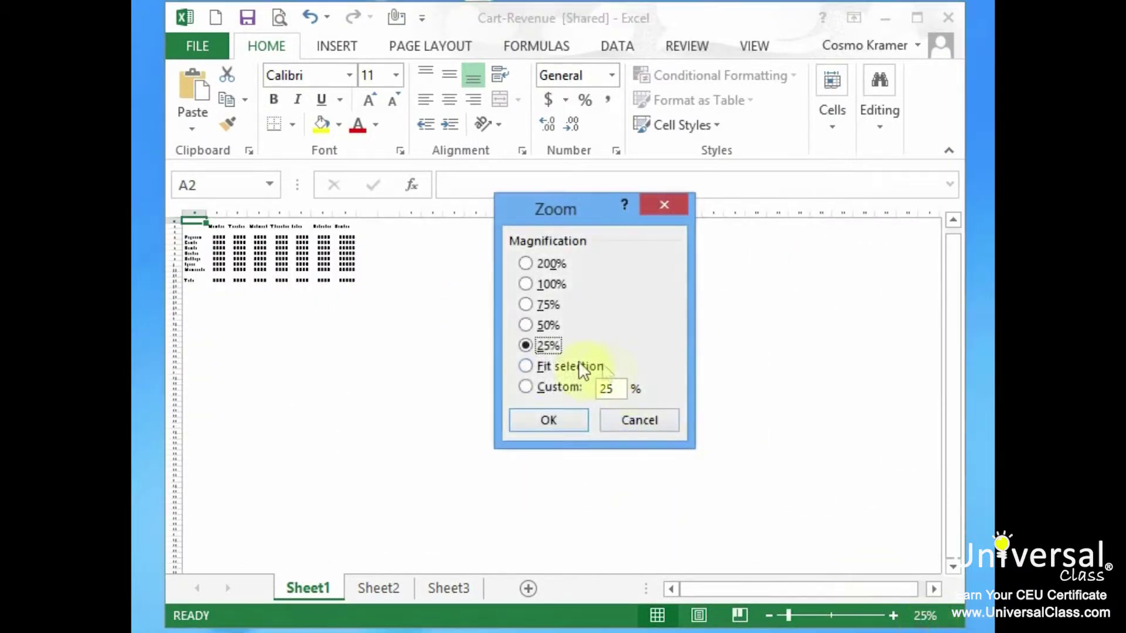
click(527, 284)
click(556, 418)
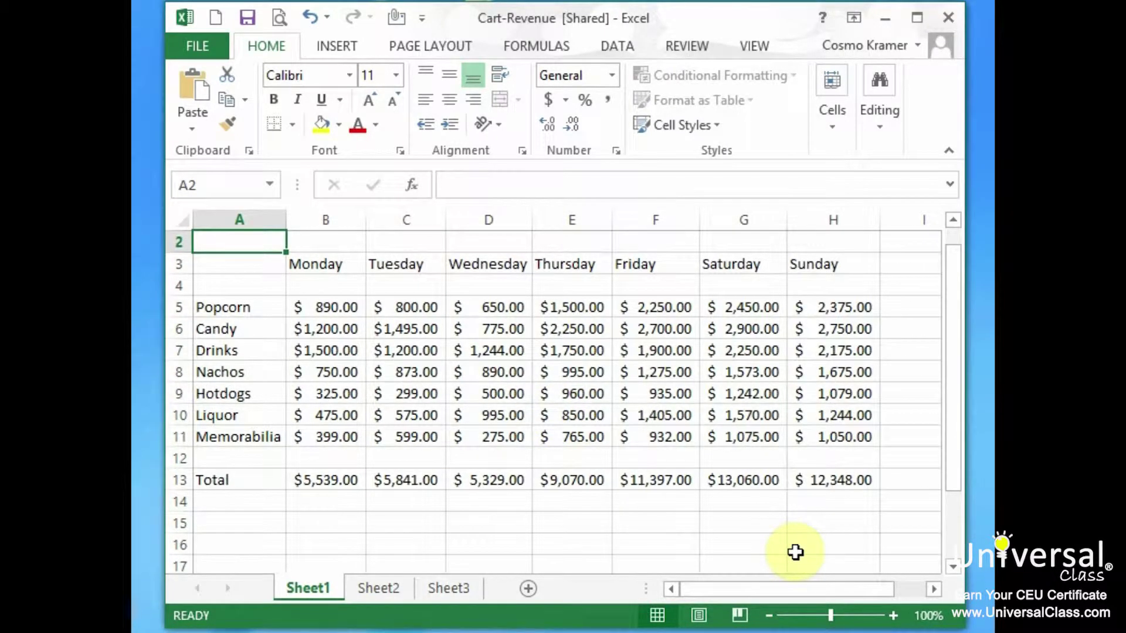
Examine the magnification options in the Zoom dialog and close it without applying a change.
click(759, 47)
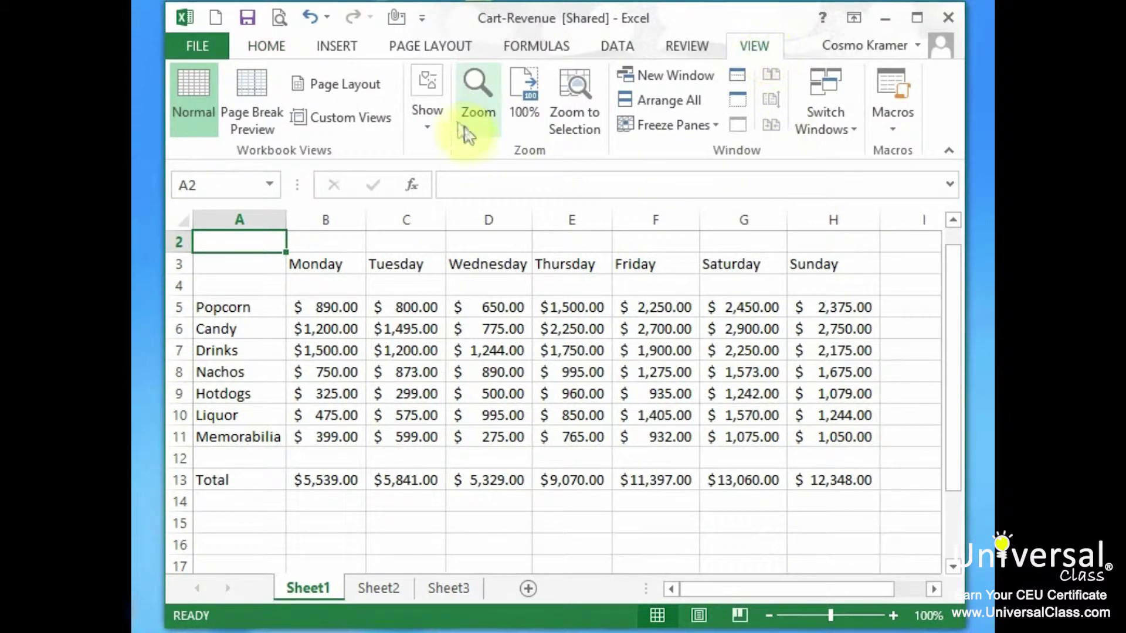
click(477, 93)
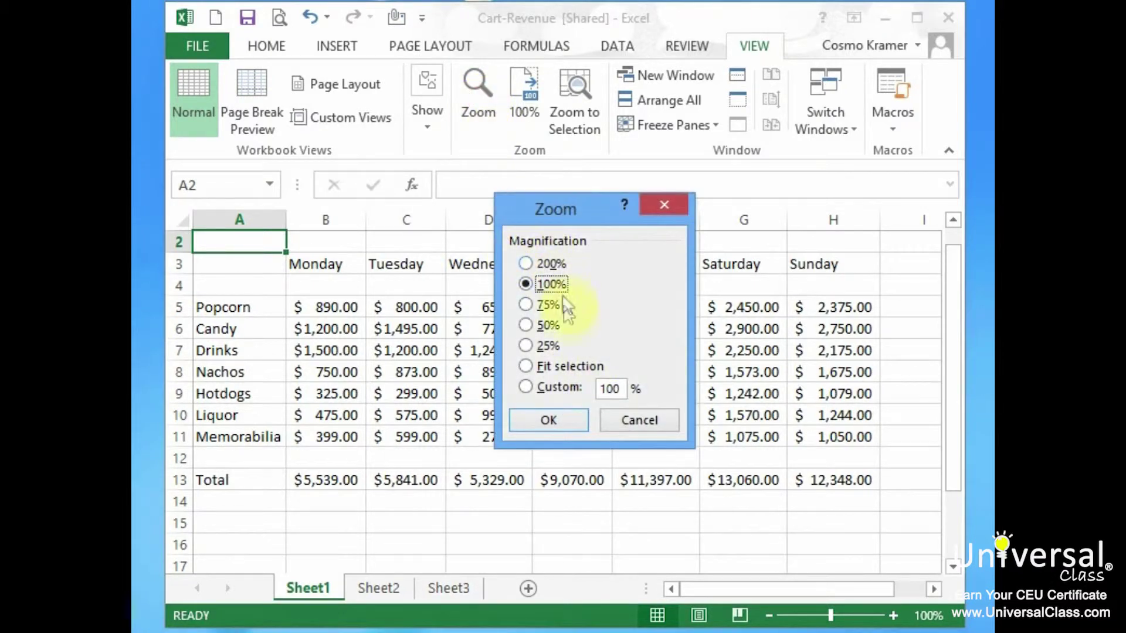
click(656, 420)
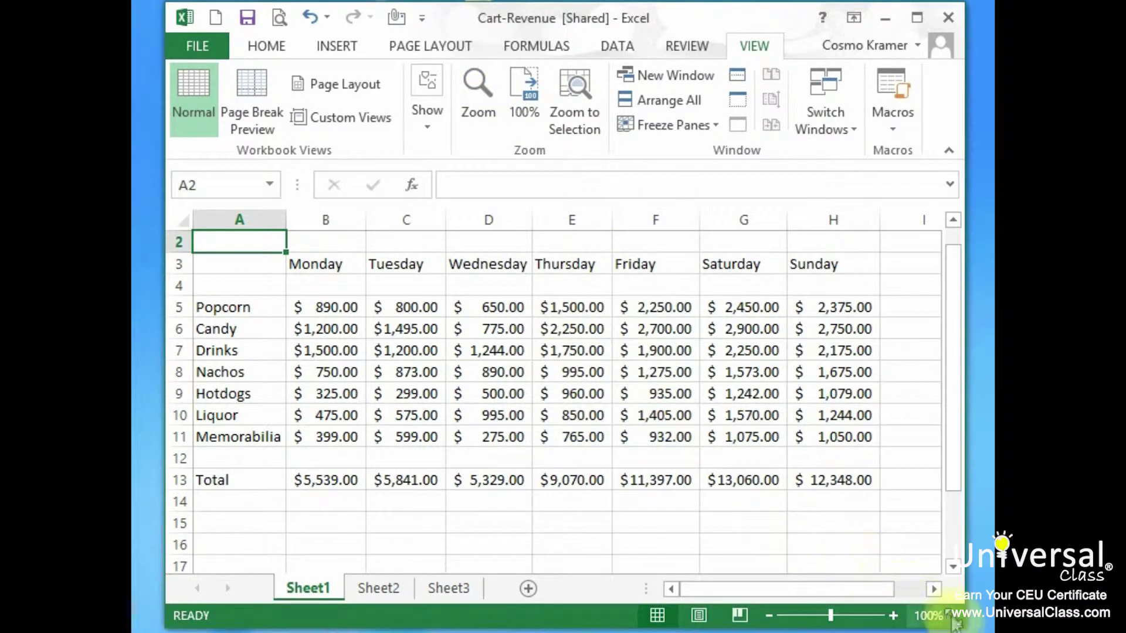
click(931, 615)
click(658, 420)
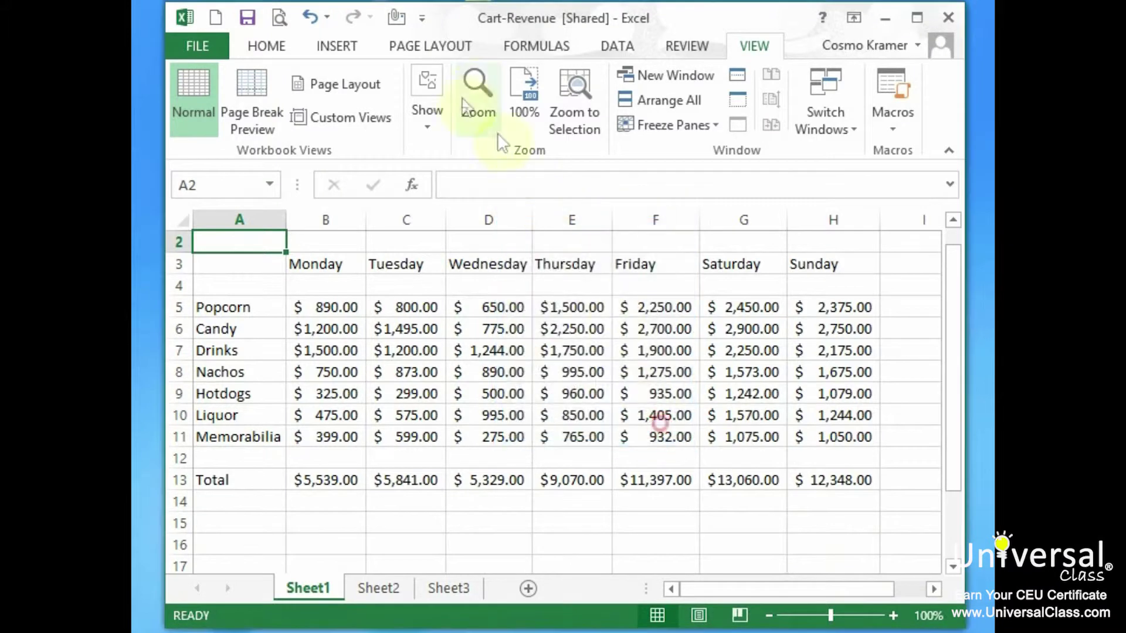
Reduce the worksheet magnification to 25% through the Zoom dialog.
click(481, 103)
click(526, 347)
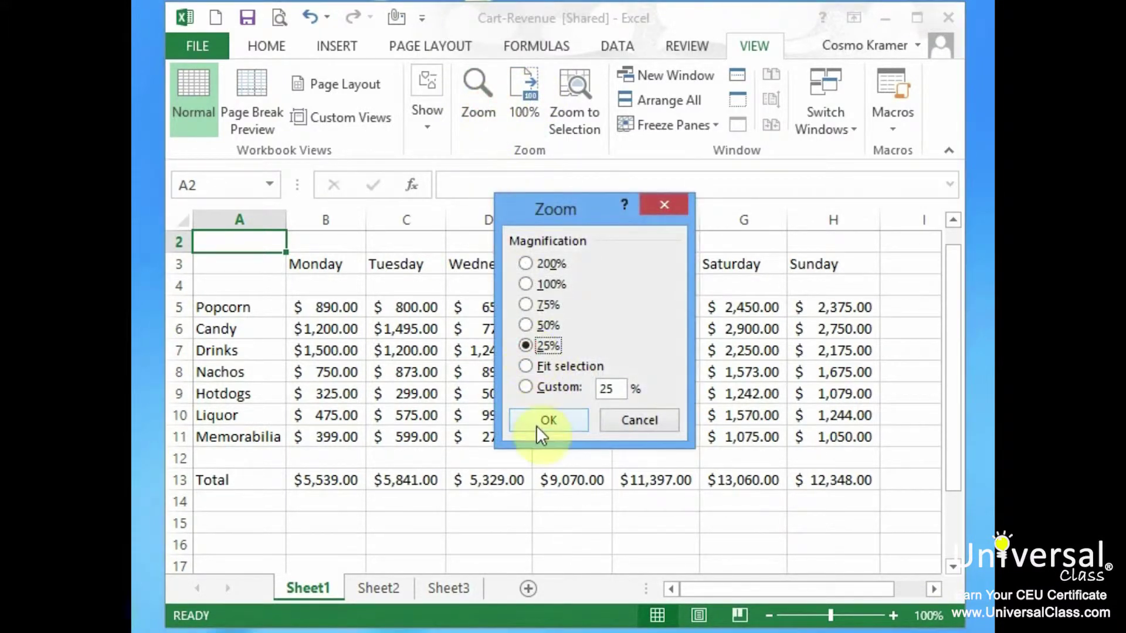
click(536, 422)
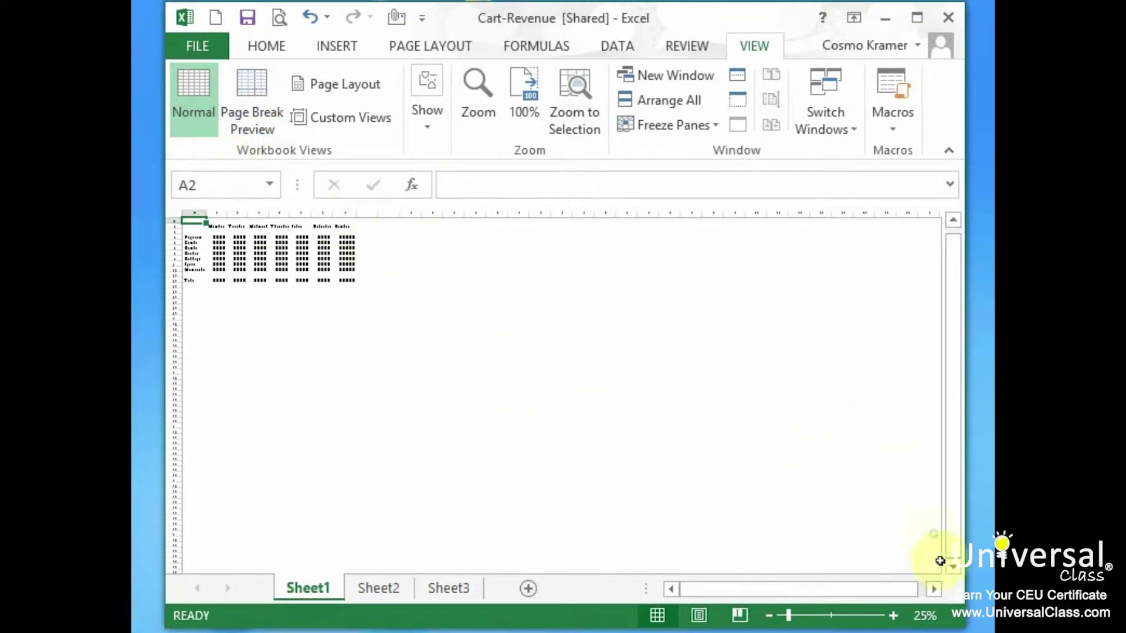
Restore the worksheet to 100% magnification.
click(925, 615)
click(544, 285)
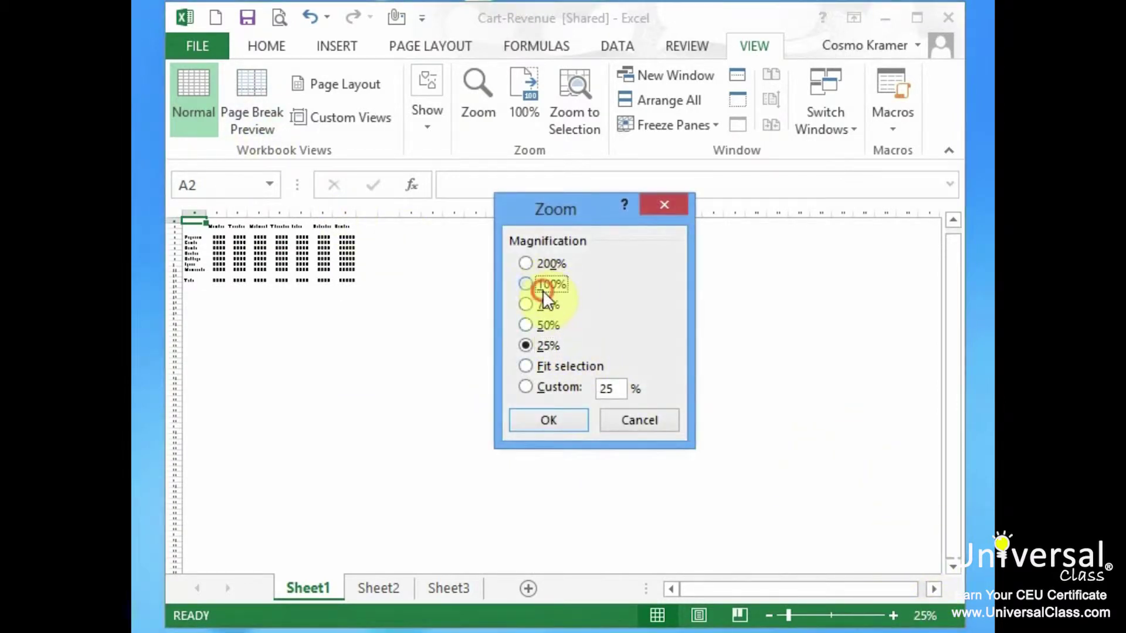
click(657, 420)
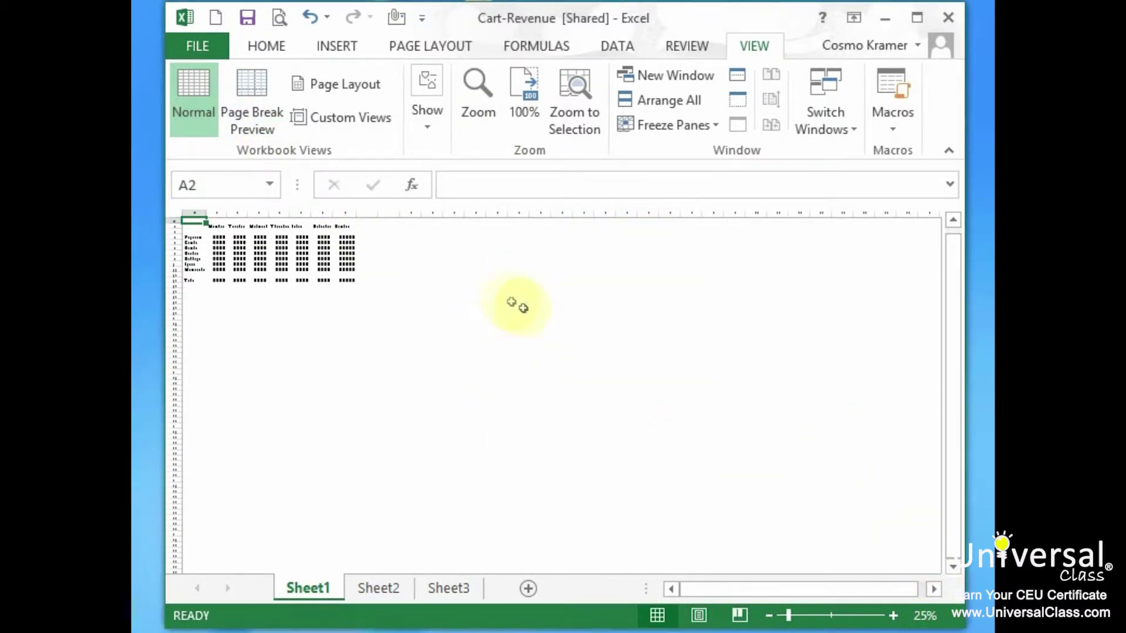
click(518, 88)
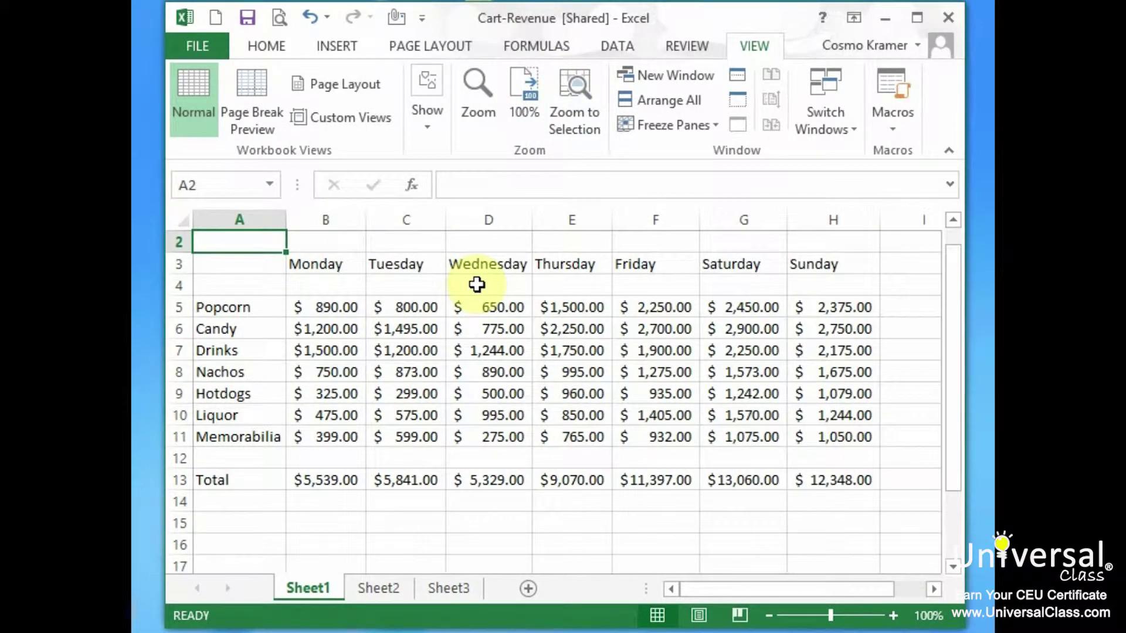
Zoom the worksheet to fit the Wednesday and Thursday data in D3:E11.
drag(492, 265, 585, 434)
click(572, 86)
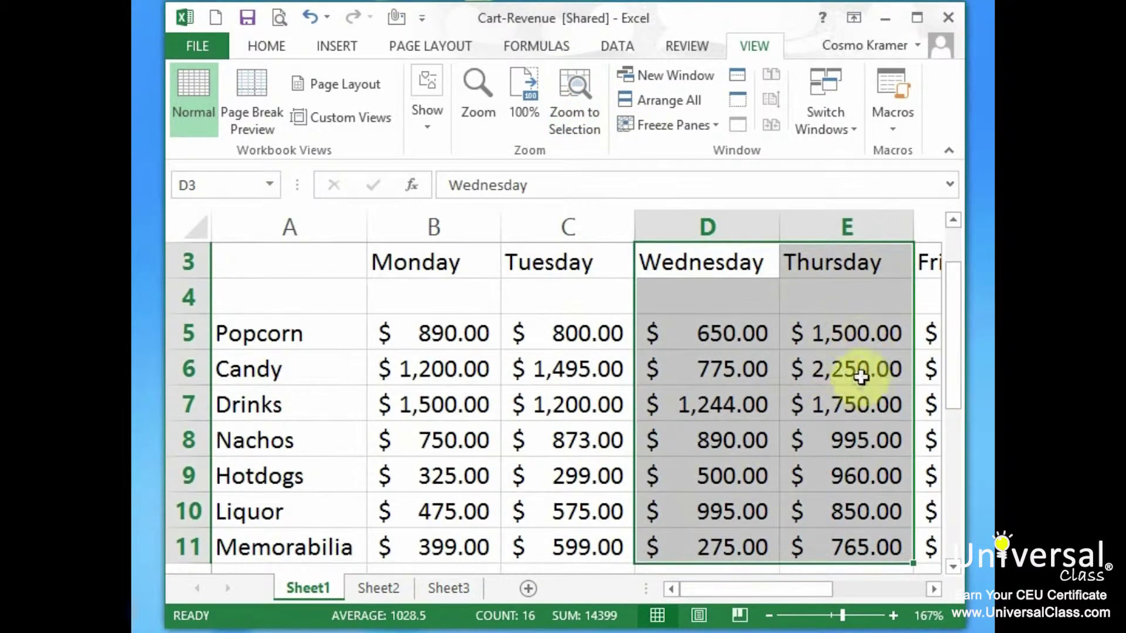
Zoom to the Popcorn label in cell A5 and return the worksheet to 100% magnification.
click(277, 334)
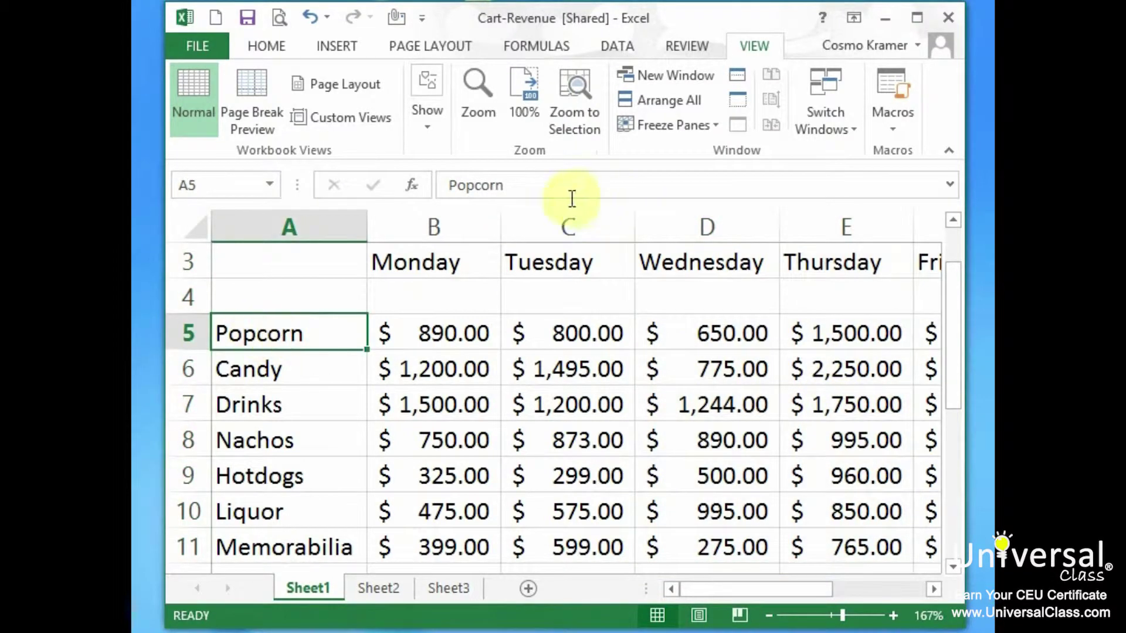
click(571, 97)
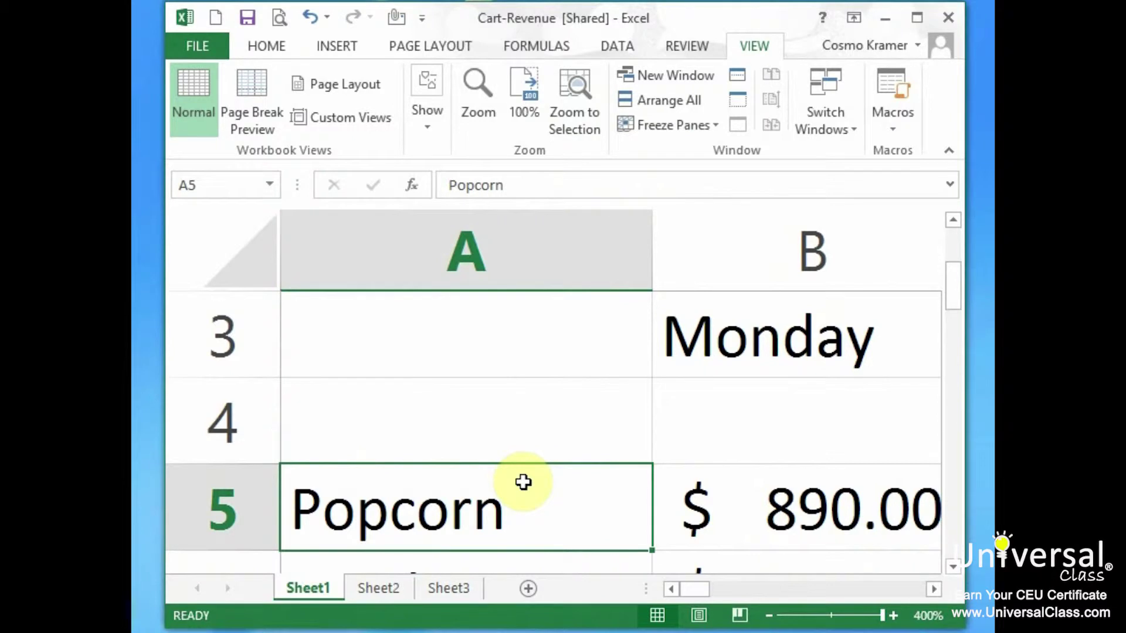
click(523, 88)
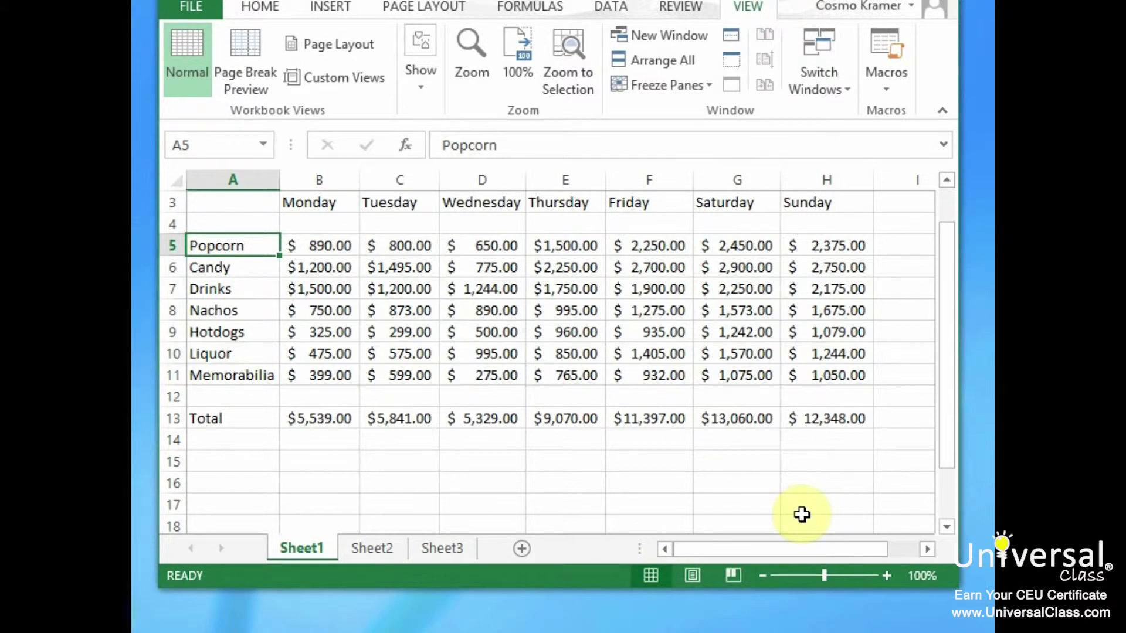
Display Sheet1 in Page Layout view and reduce the zoom to 40% so whole pages fit side by side.
key(Up)
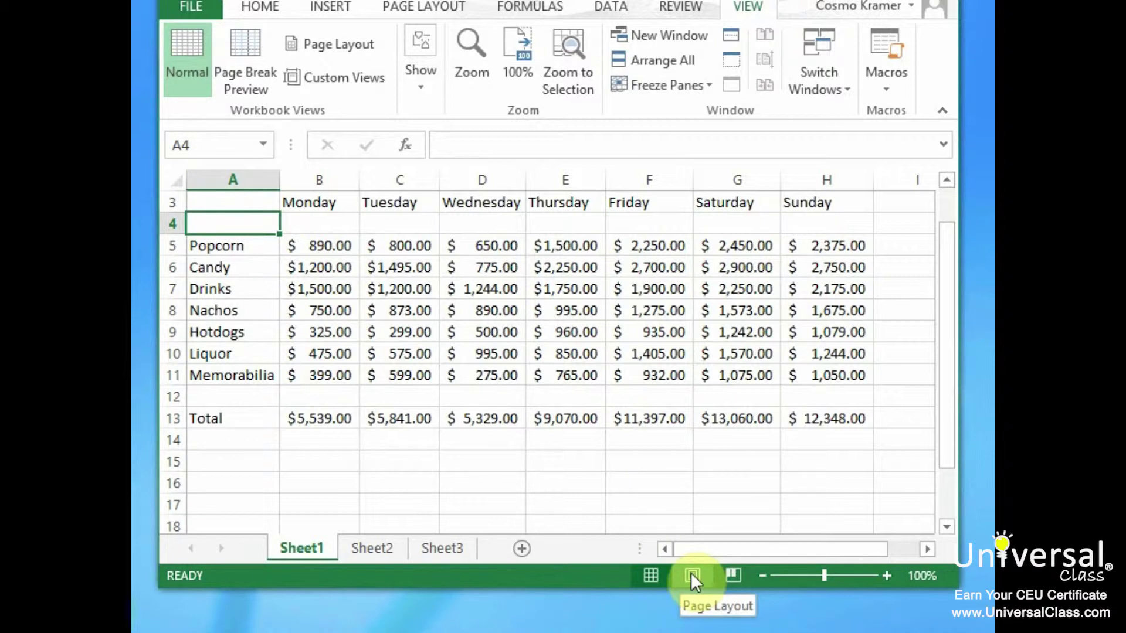
click(692, 575)
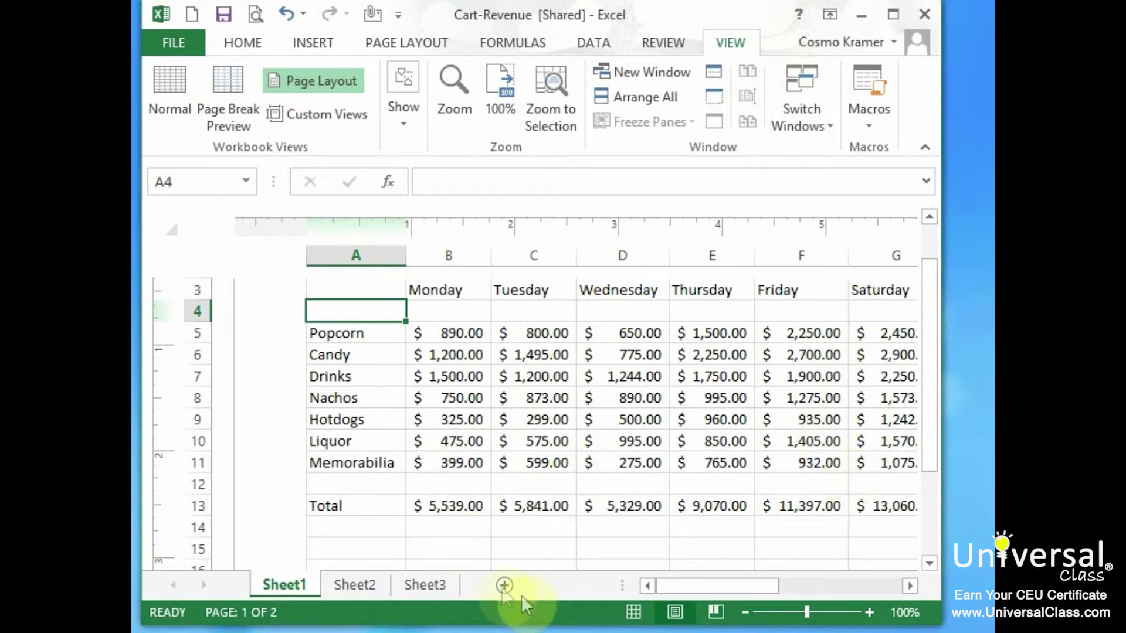
click(870, 612)
click(745, 612)
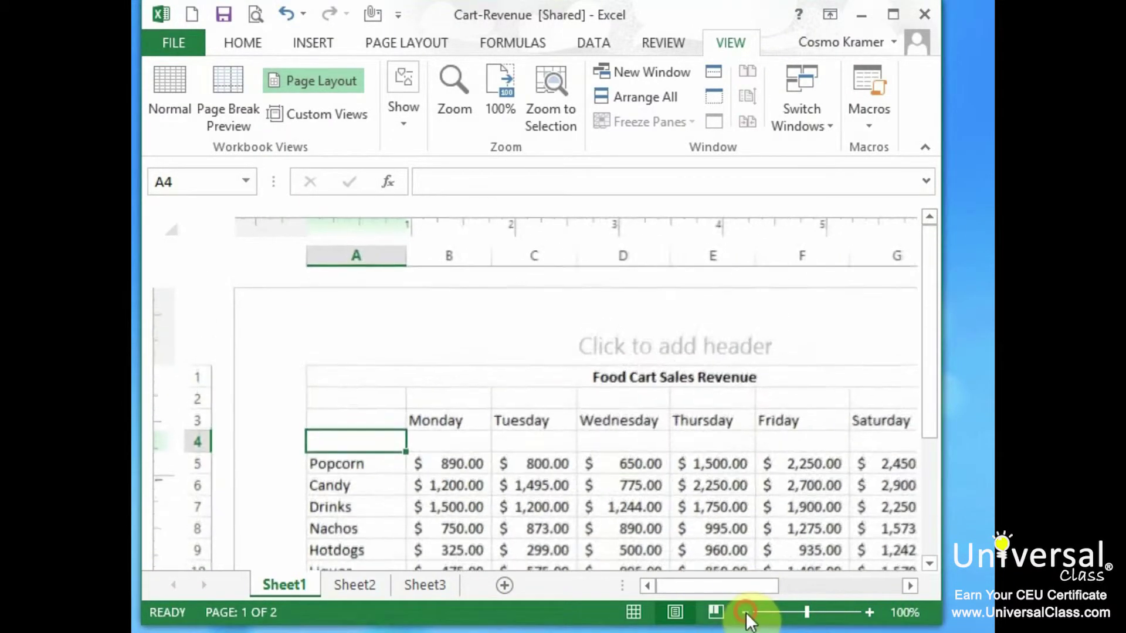
click(745, 612)
click(745, 612)
click(745, 612)
click(745, 613)
click(745, 612)
click(745, 612)
click(745, 612)
click(745, 612)
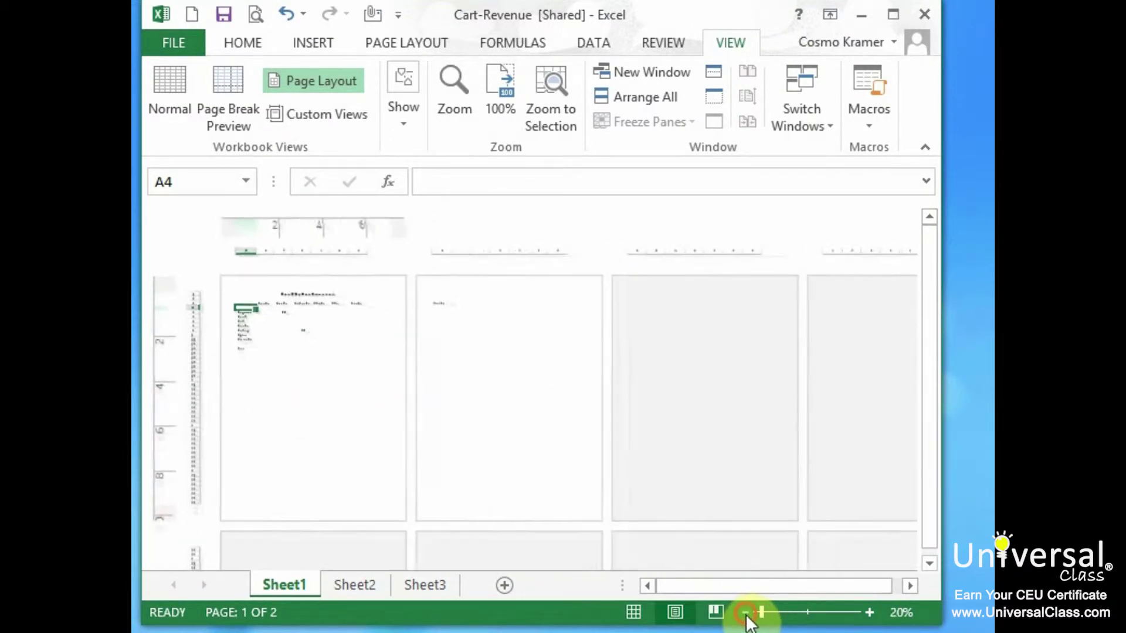
click(870, 612)
click(870, 612)
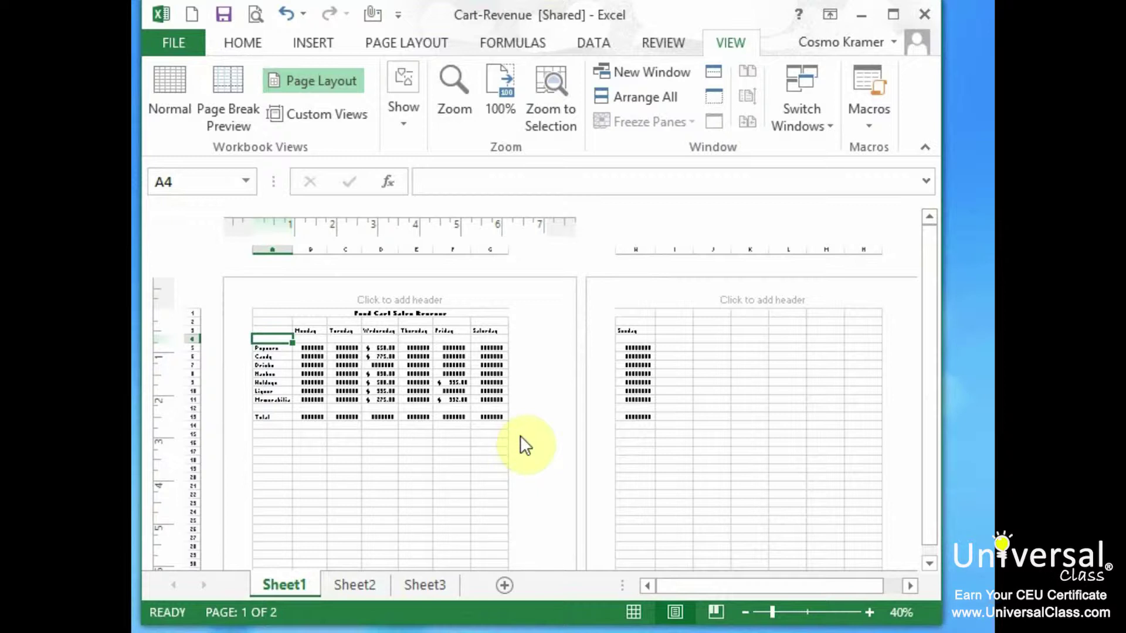
View the sheet in Page Break Preview and return it to Normal view.
click(716, 612)
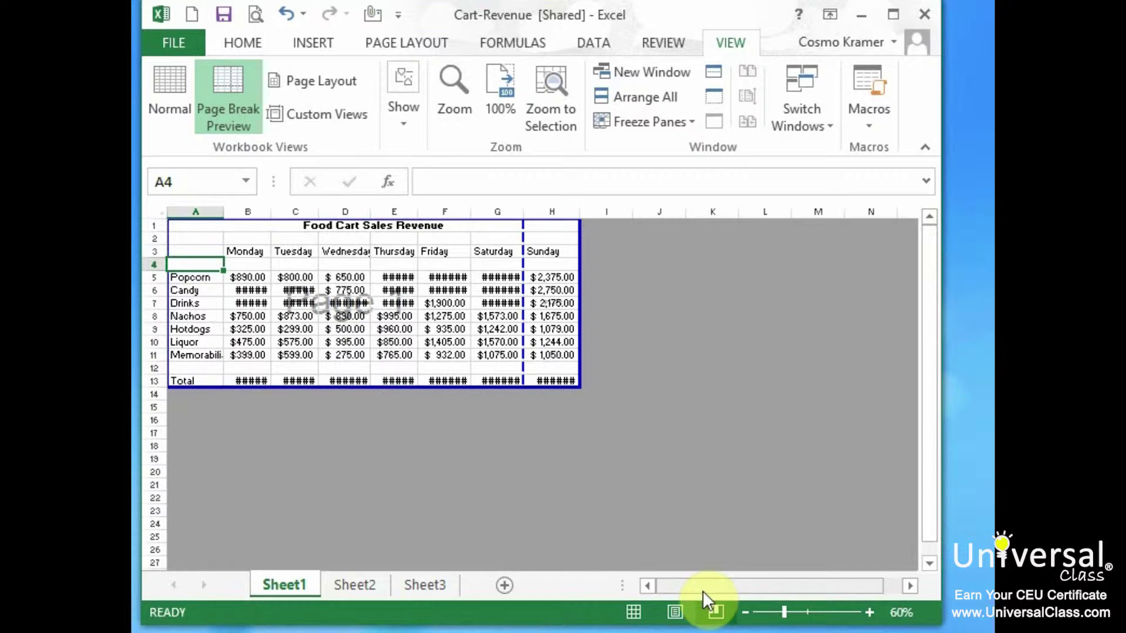
click(633, 613)
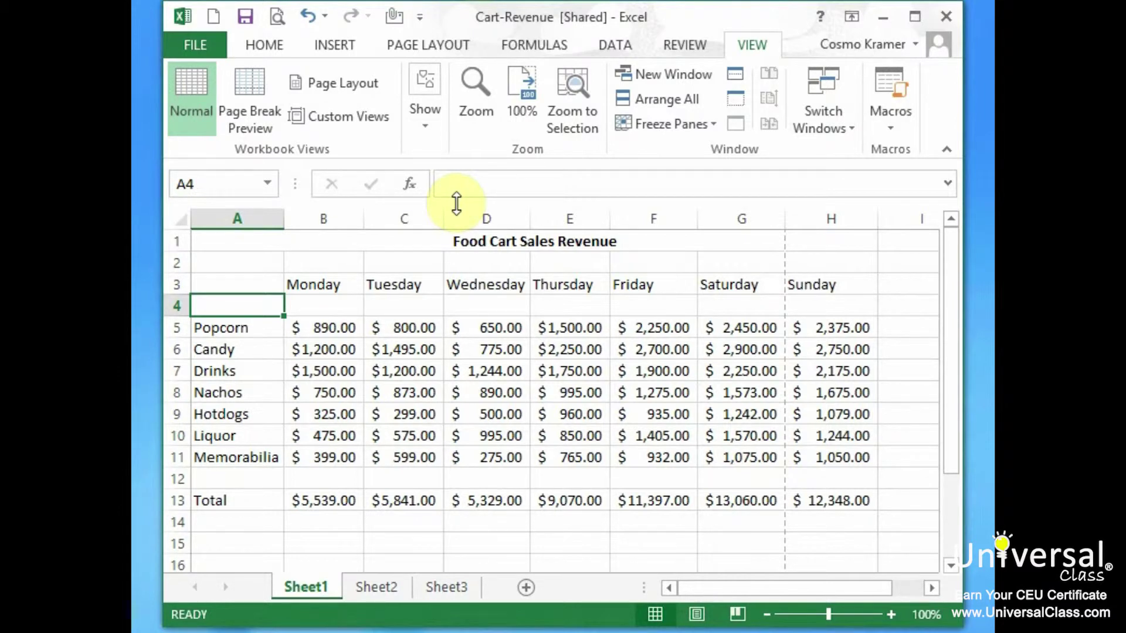
click(691, 44)
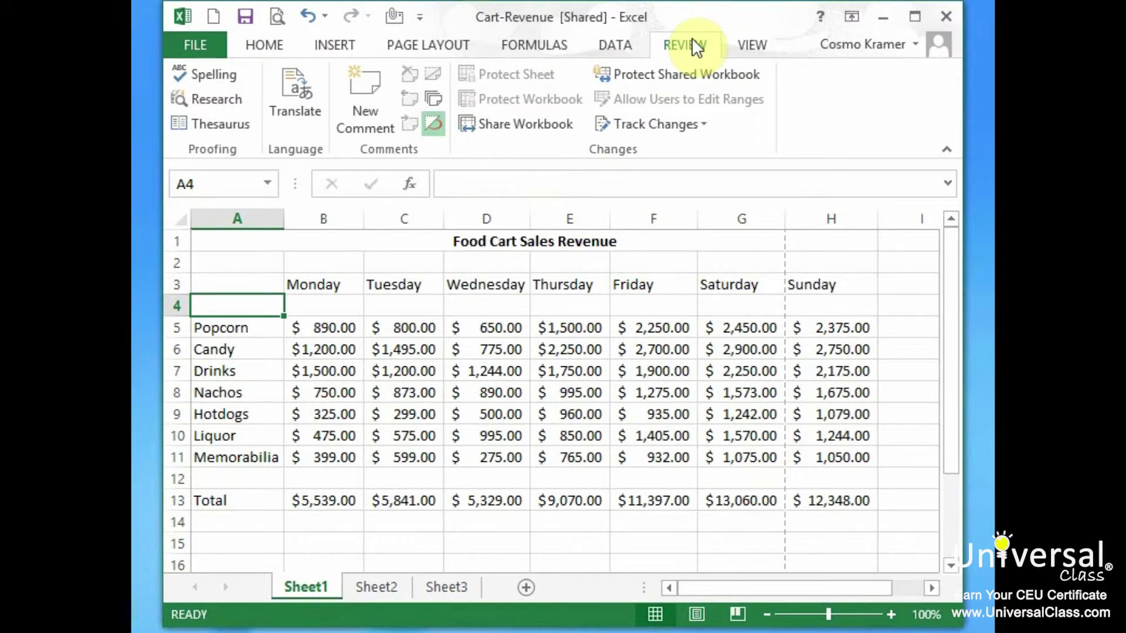
click(219, 100)
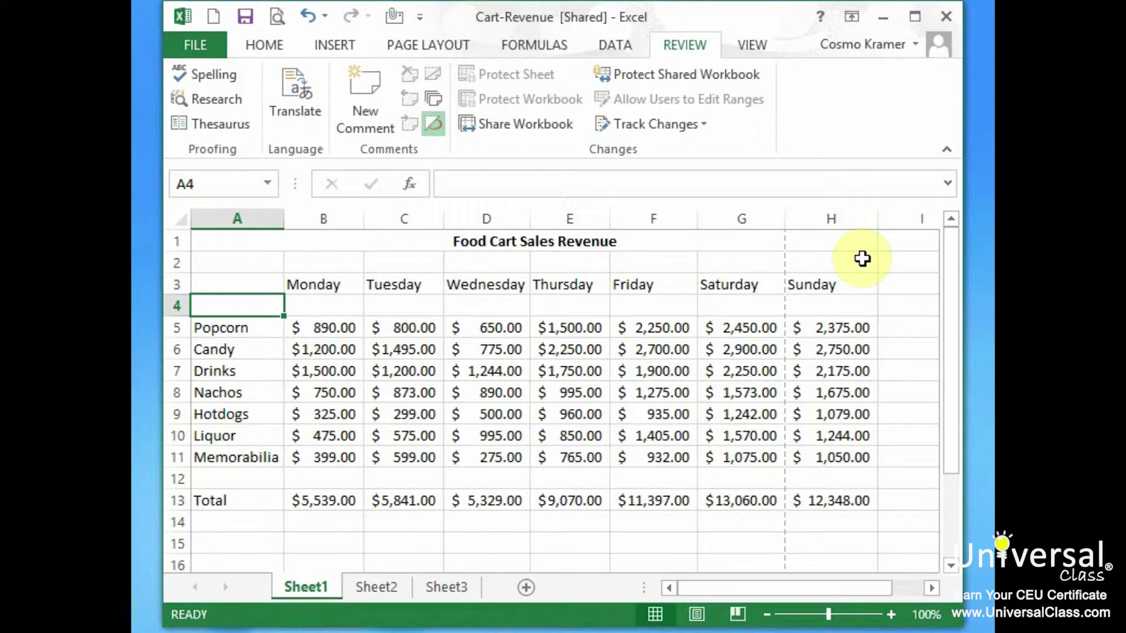
View Sheet3 and return to Sheet1.
click(446, 587)
click(319, 588)
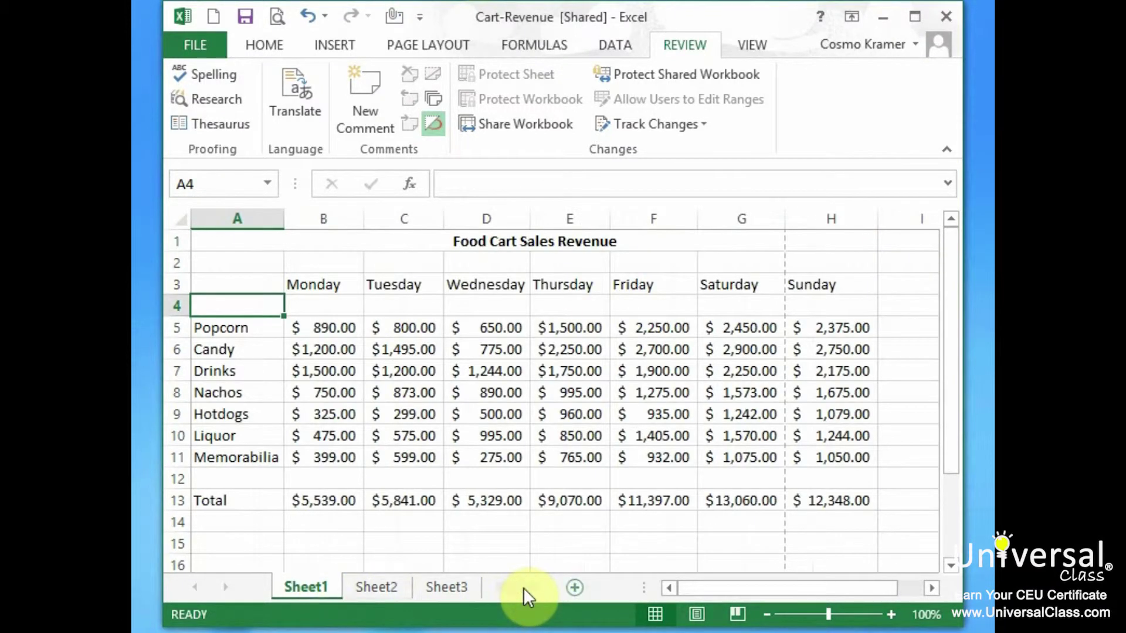
Add five blank worksheets to the Cart-Revenue workbook.
click(525, 588)
click(595, 589)
click(600, 590)
click(600, 590)
click(600, 590)
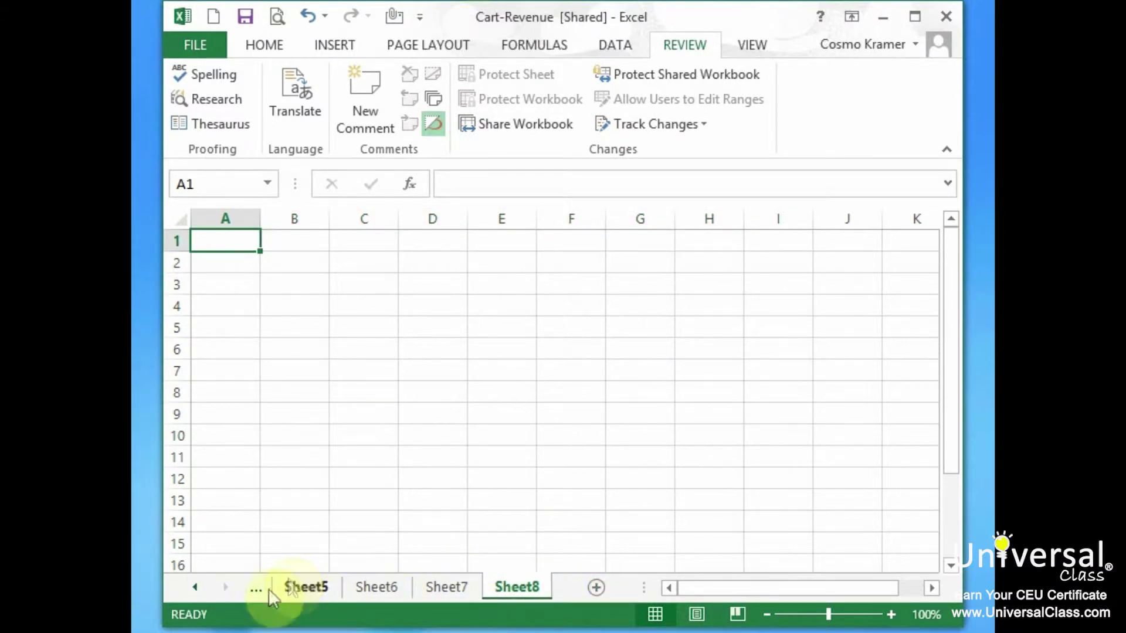
Go to Sheet3 by choosing it from the list of all worksheets in the workbook.
click(196, 586)
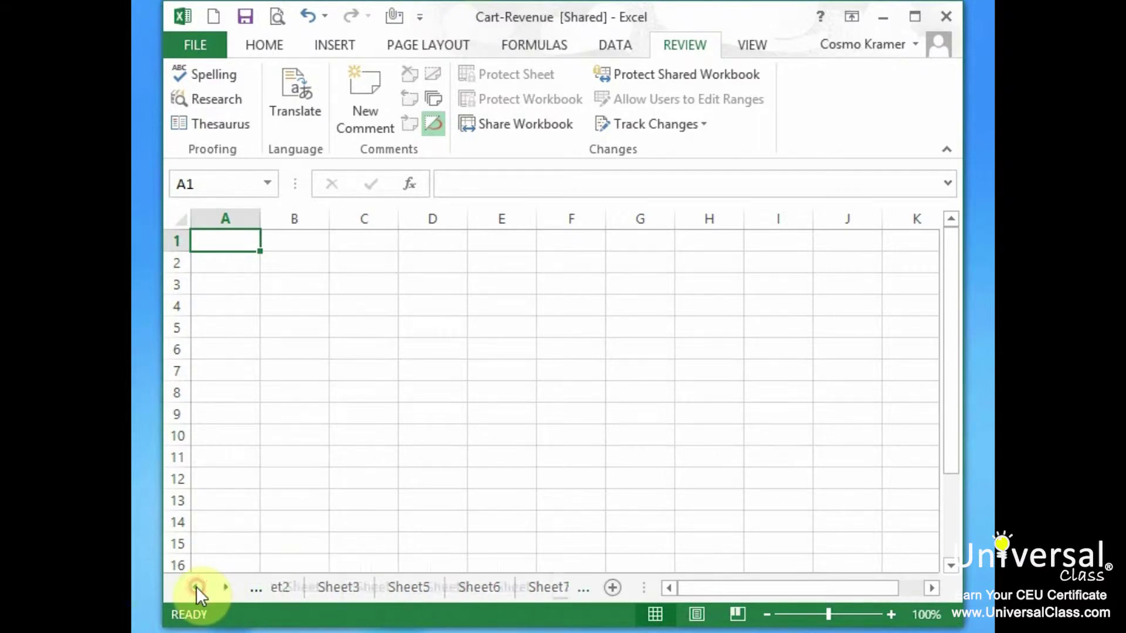
click(227, 585)
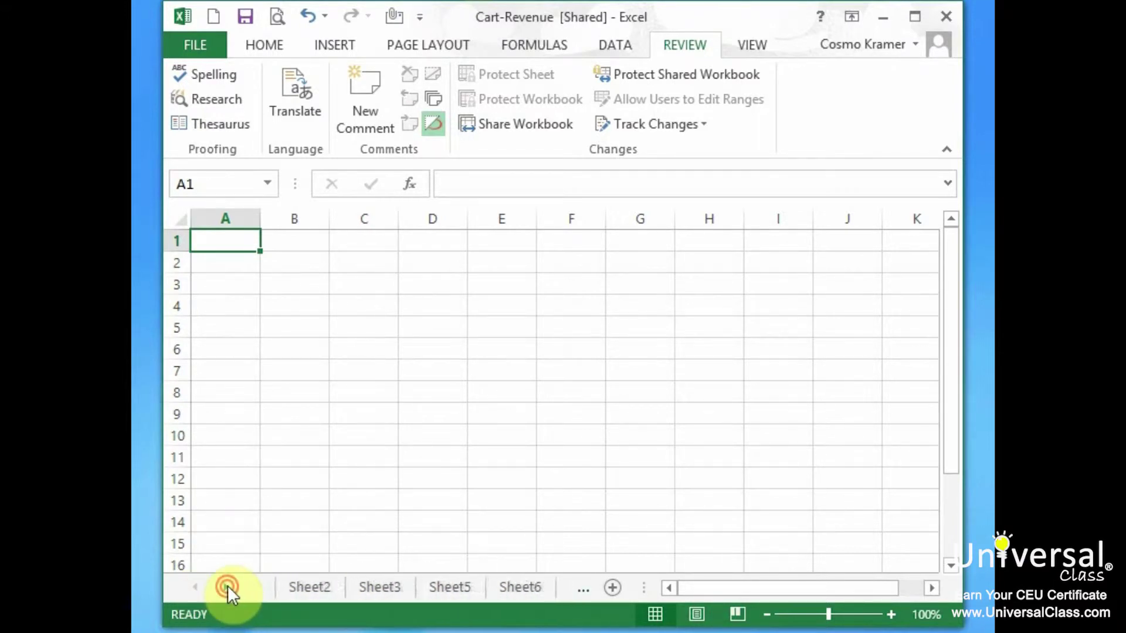
click(196, 590)
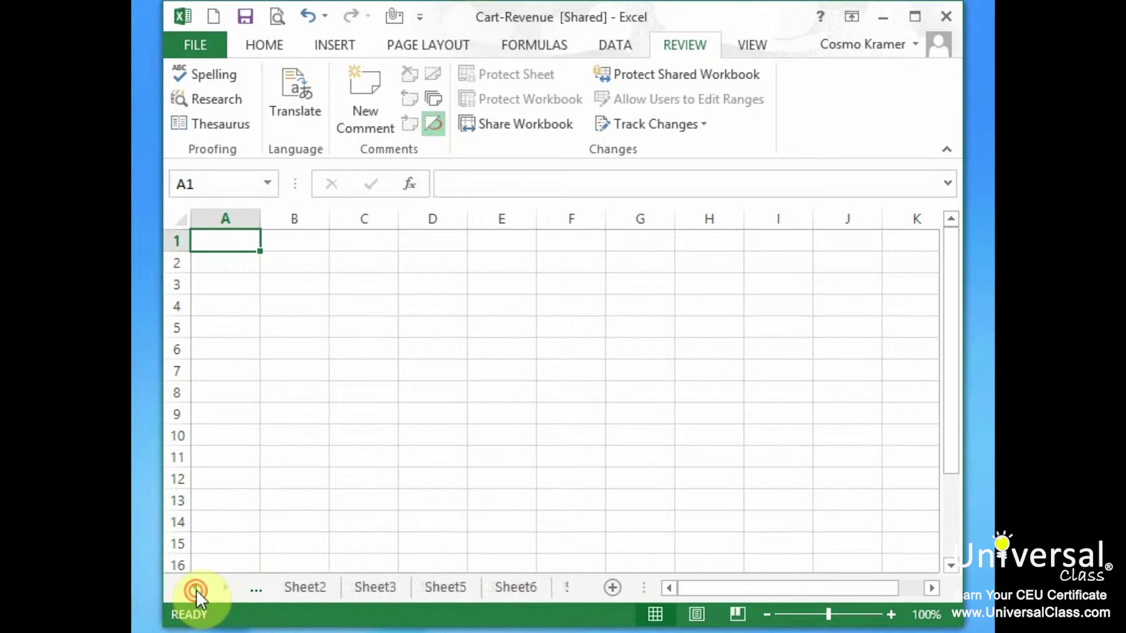
right_click(225, 586)
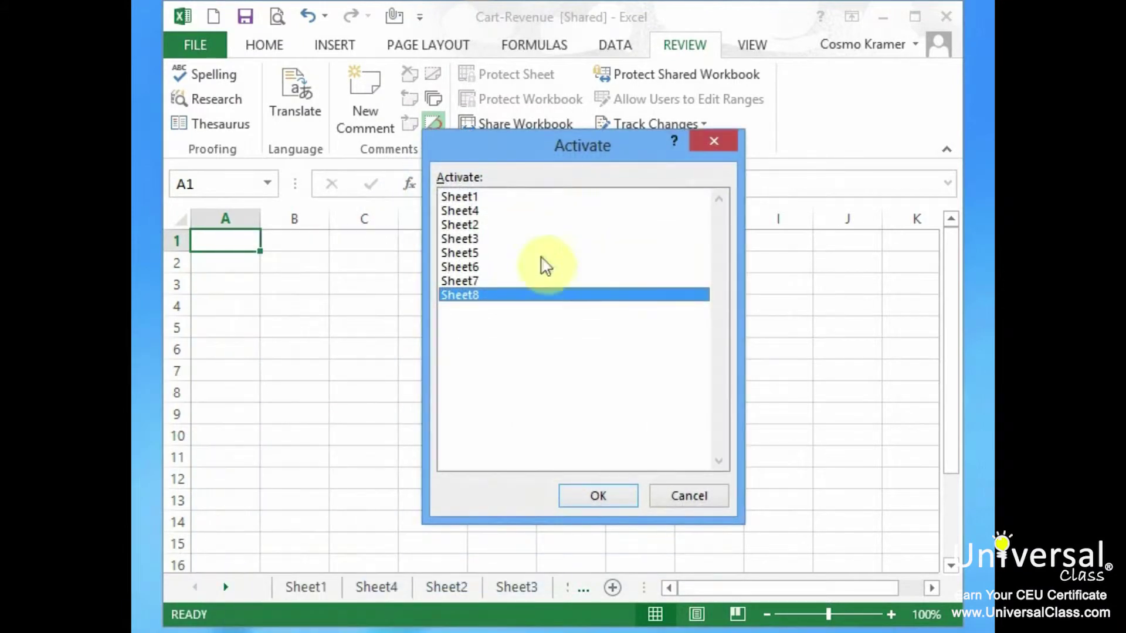
click(522, 280)
click(516, 266)
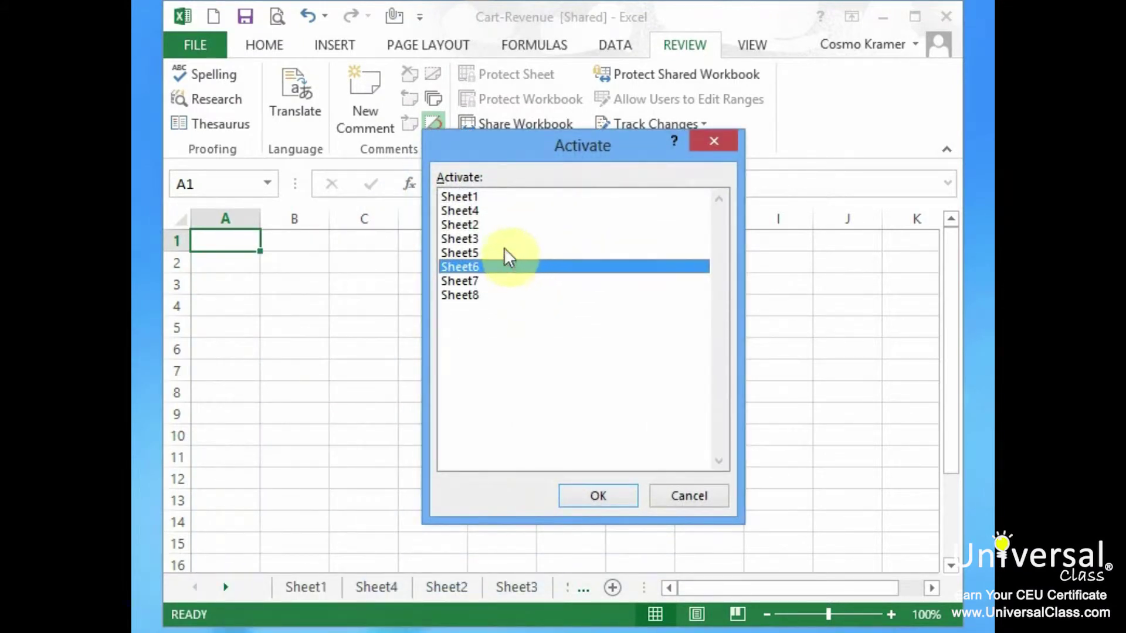
click(501, 226)
click(482, 293)
drag(482, 290, 492, 245)
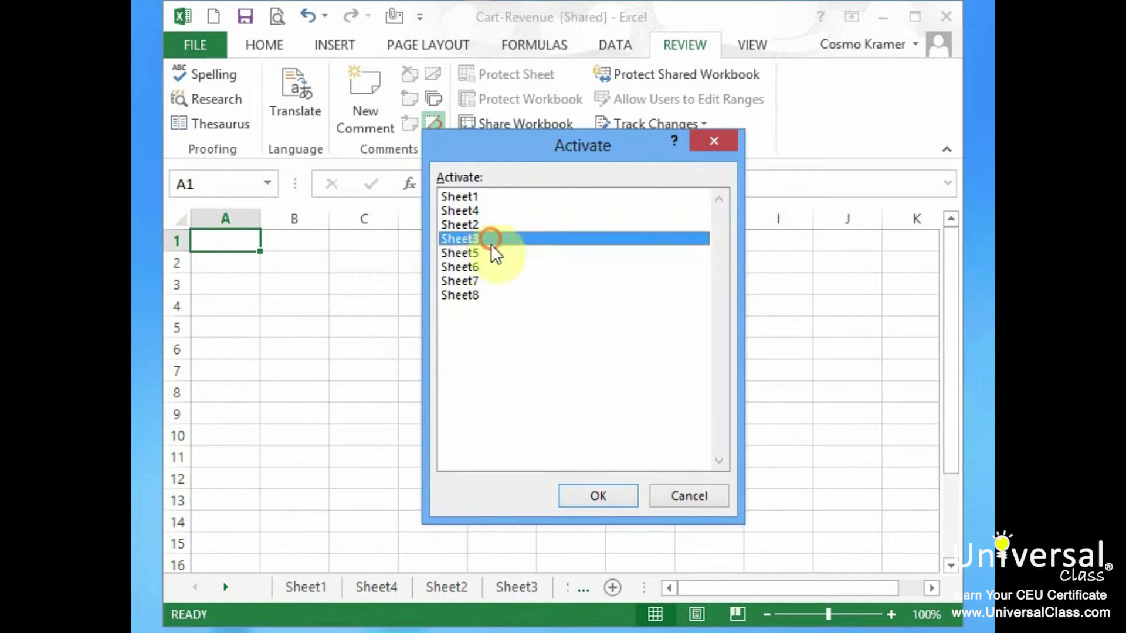
click(605, 498)
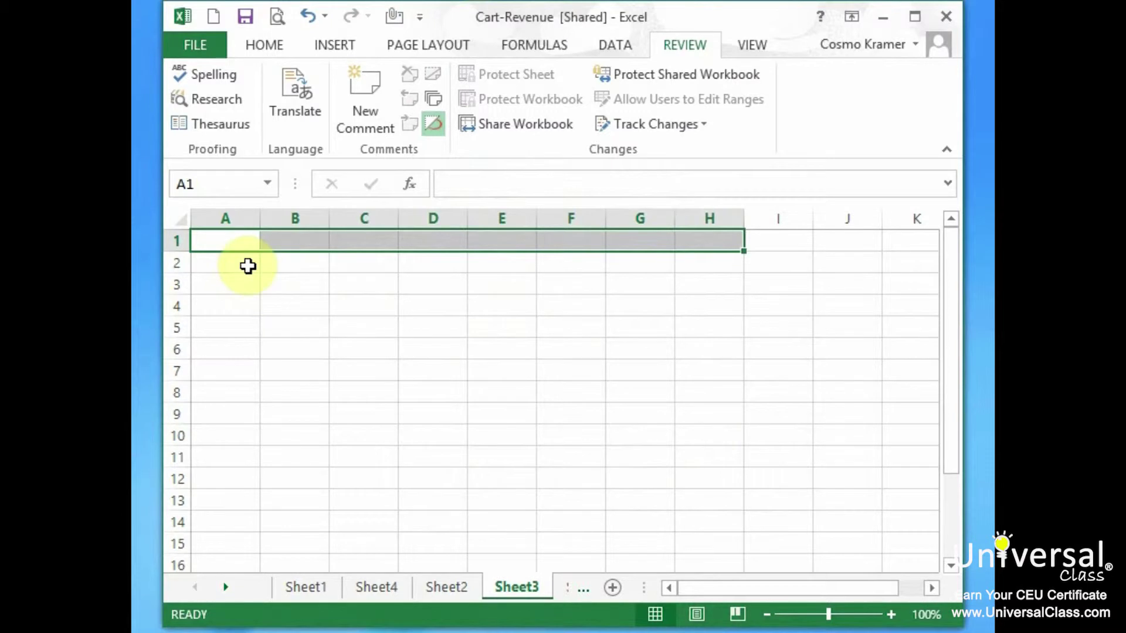
Enter "Sheet 3" in cell A1 of Sheet3.
click(247, 243)
text(Sheet 3)
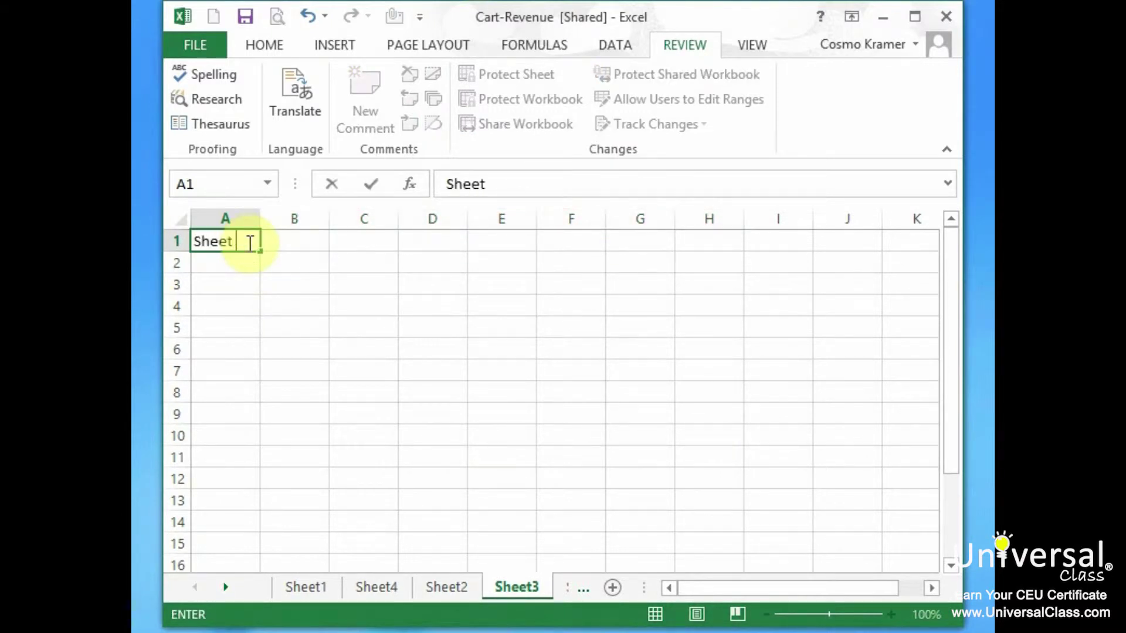
key(Return)
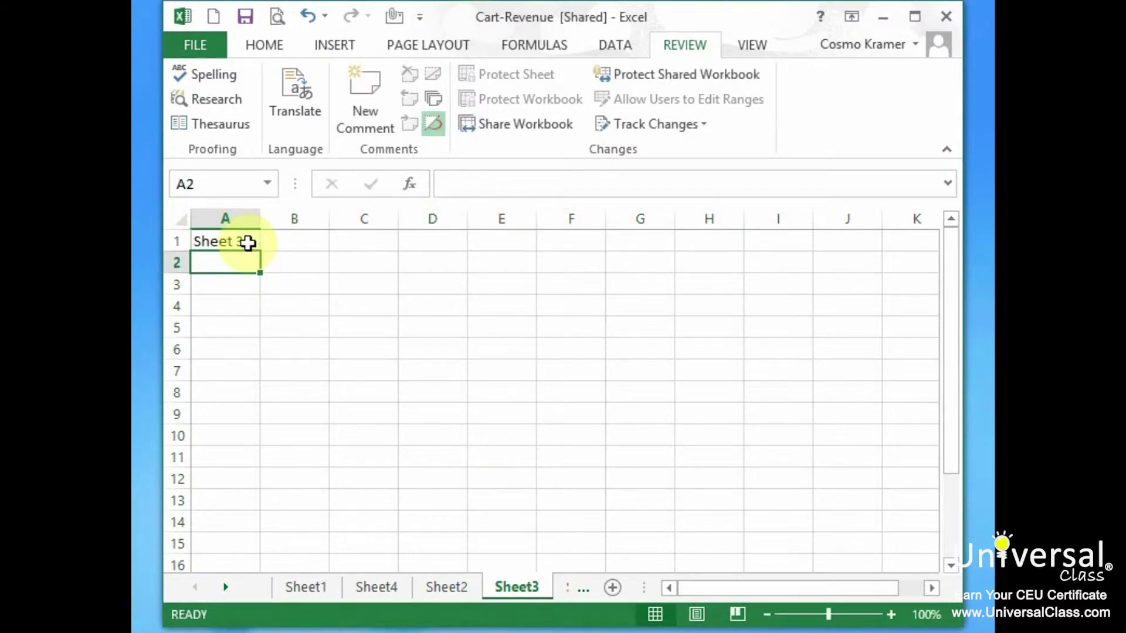
Return to Sheet1 and open a second window of the Cart-Revenue workbook, moved slightly upward.
click(321, 589)
click(240, 263)
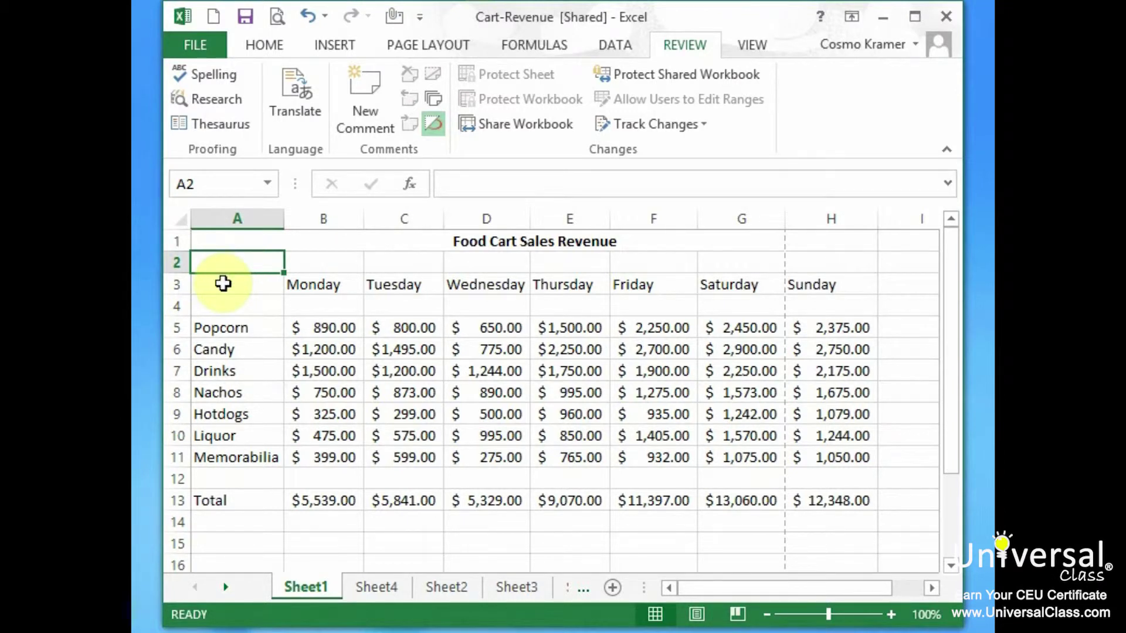
click(754, 45)
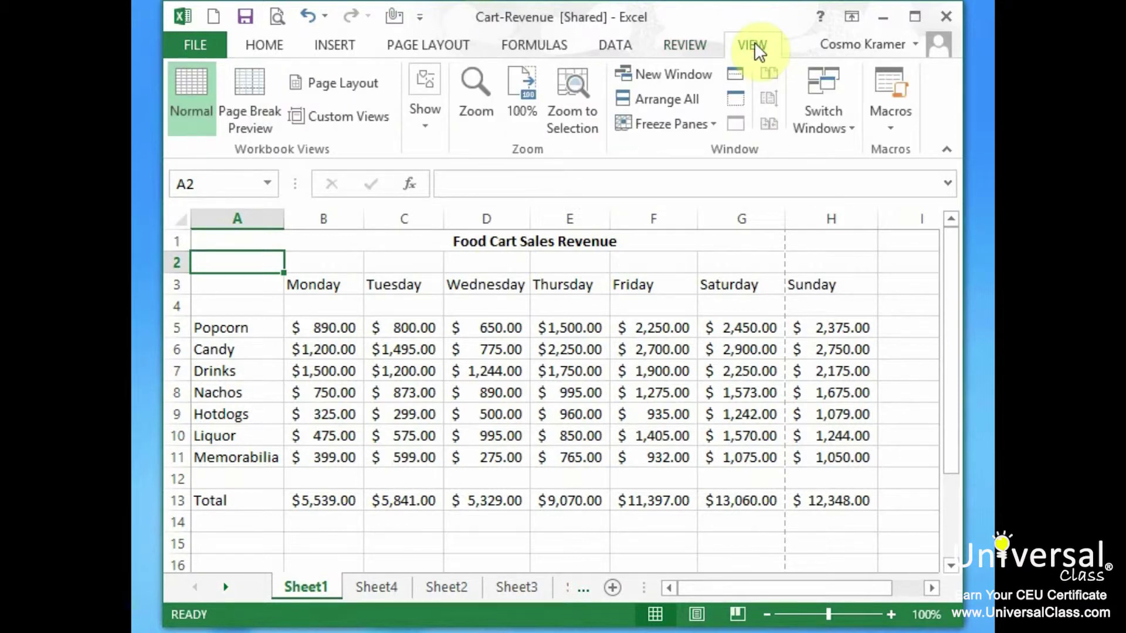
click(701, 77)
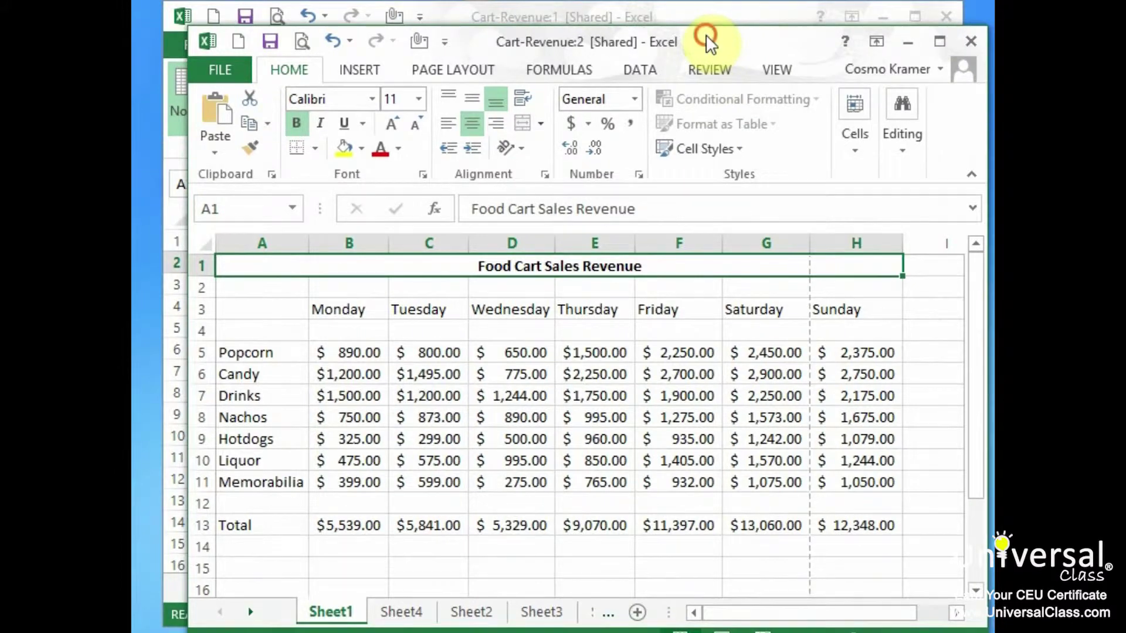
drag(706, 36, 709, 18)
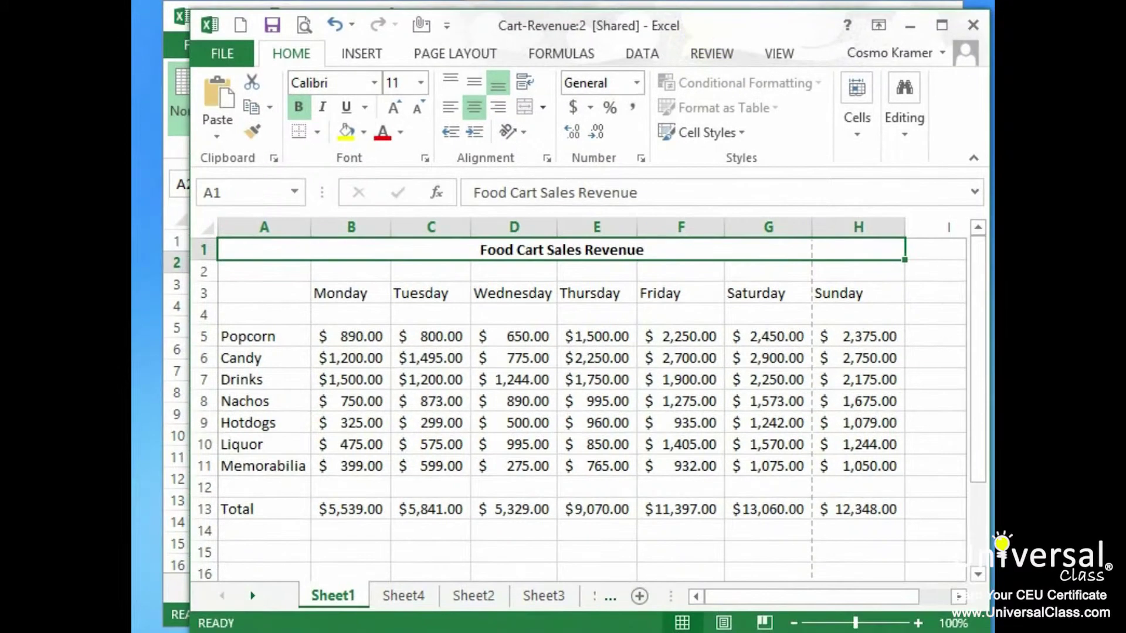
In the second window, enter "A different Worksheet view showing here" in cell A1 of Sheet4.
click(420, 596)
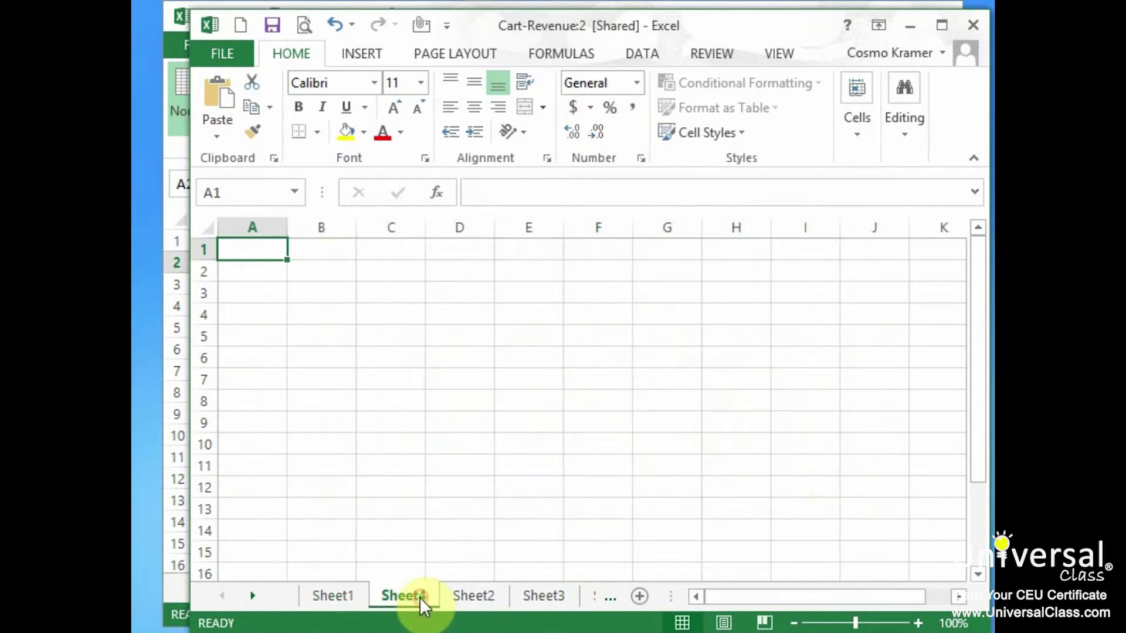
text(A d)
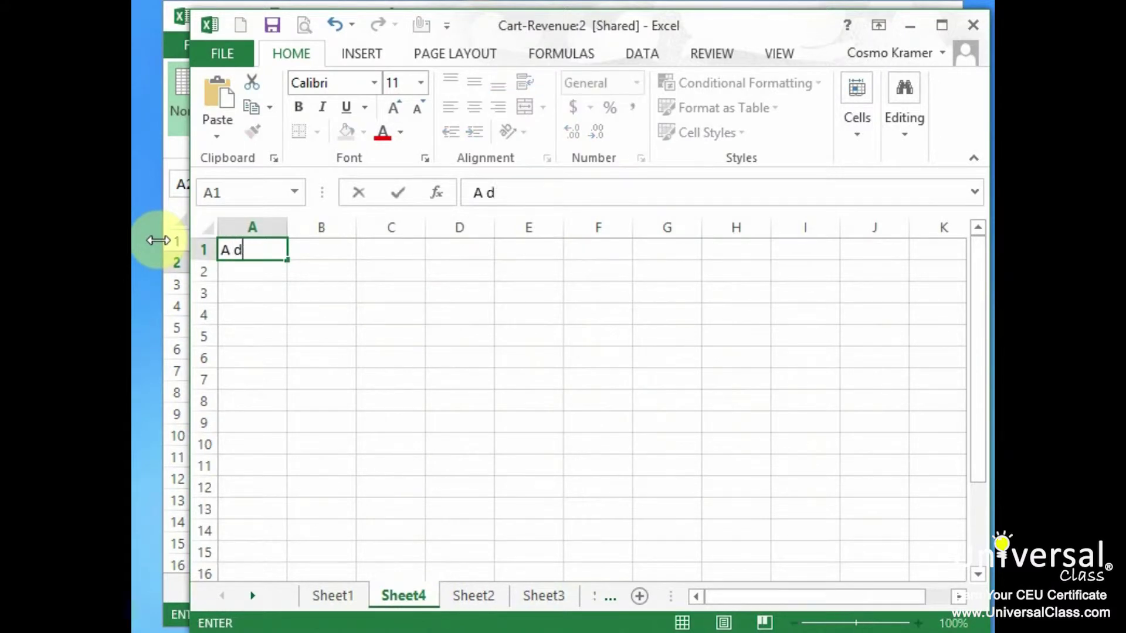
text(ifferent )
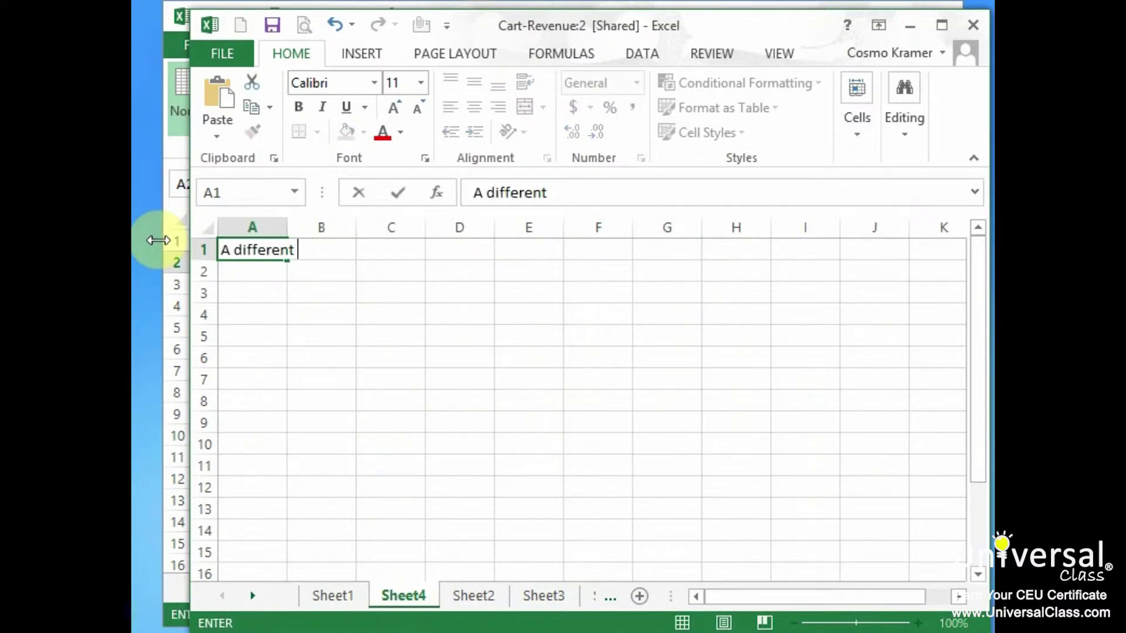
text(Worksh)
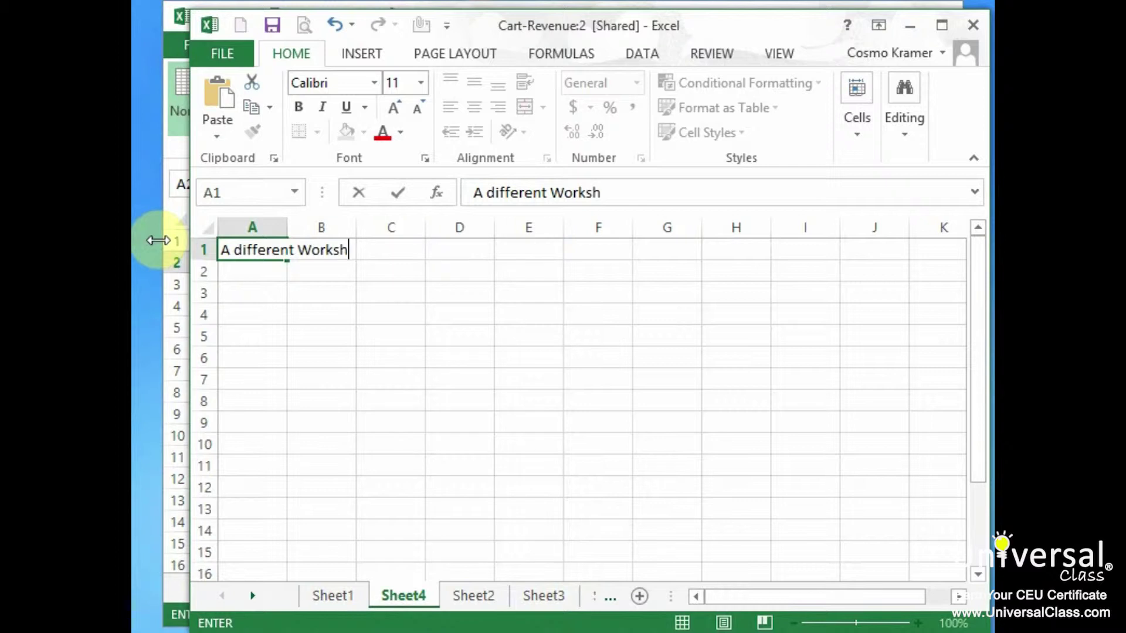
text(eet view showing here)
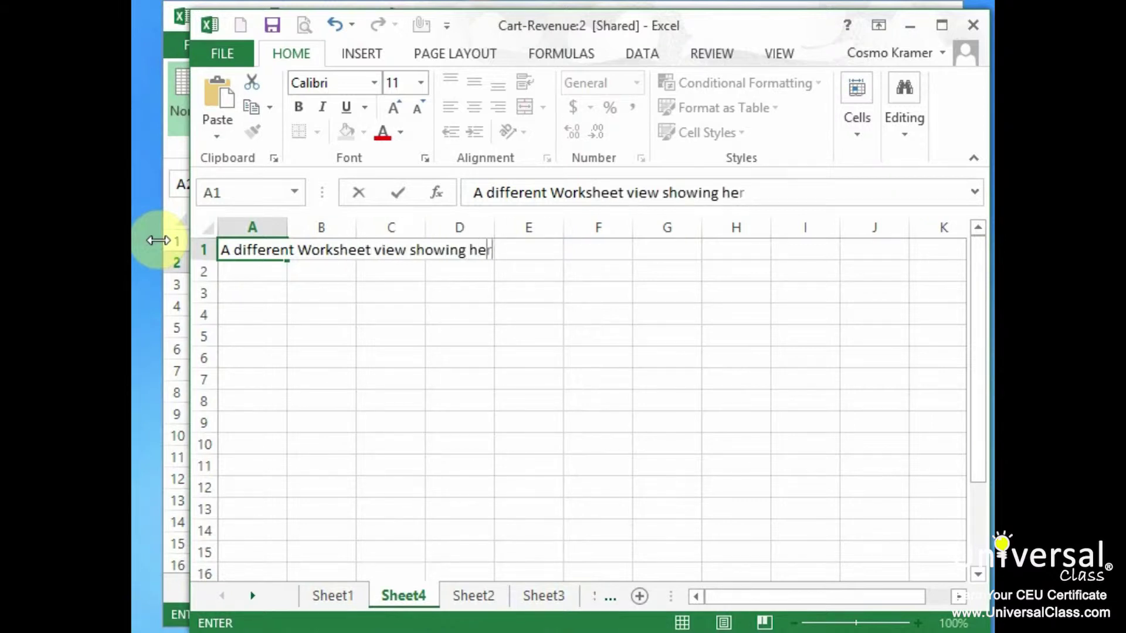
key(Return)
Widen column A on Sheet4 to fit the text in A1 and make that text bold.
drag(288, 227, 530, 220)
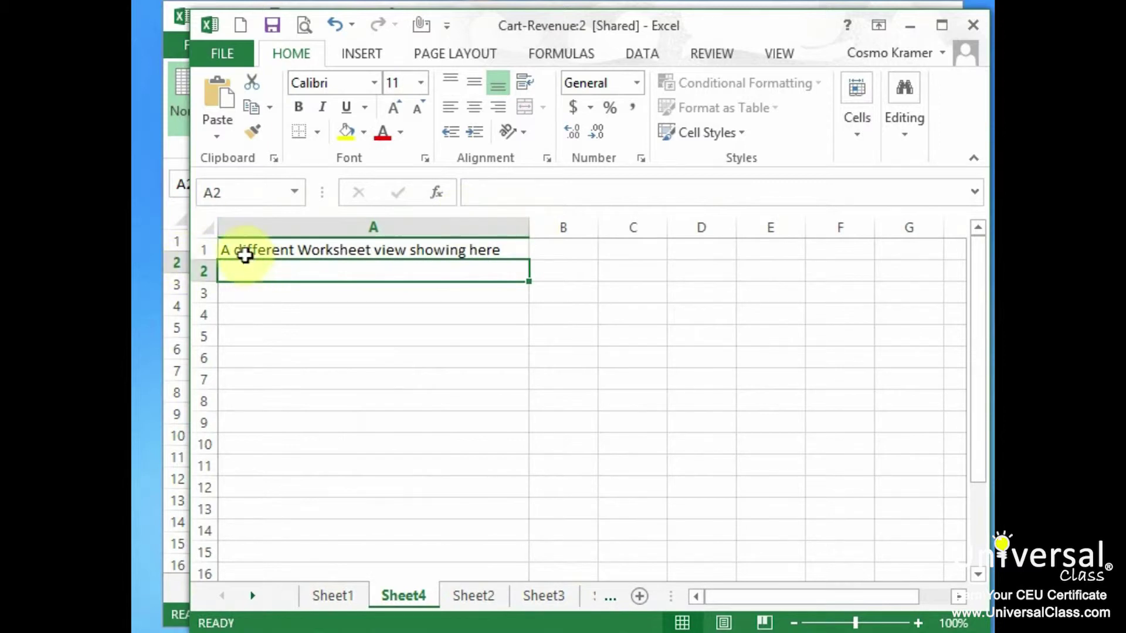
click(241, 251)
key(ctrl+b)
click(284, 272)
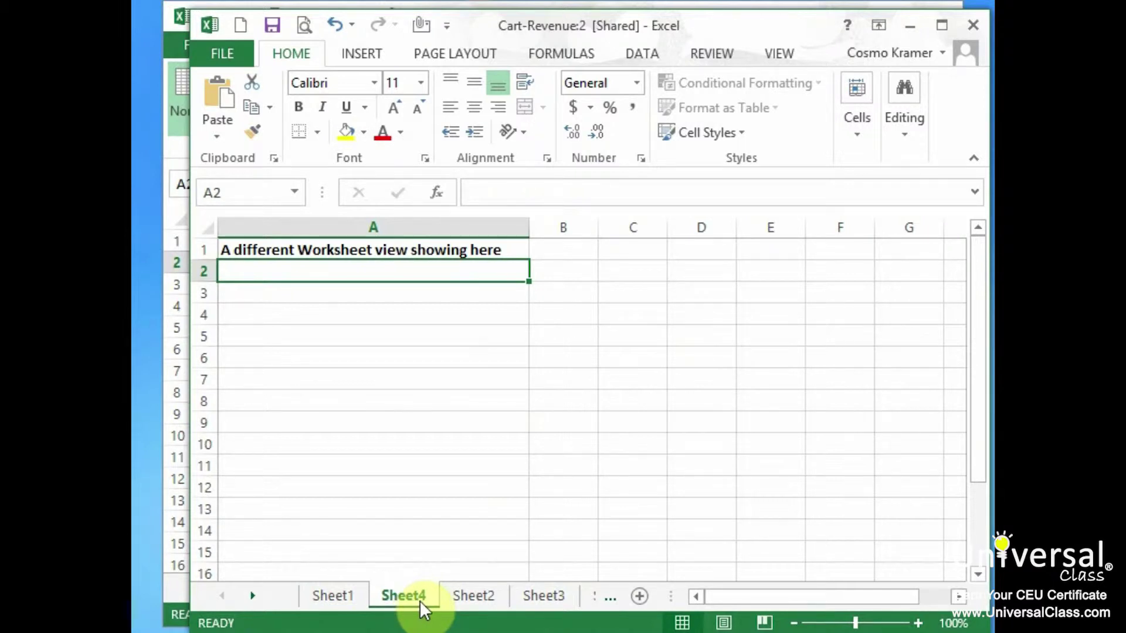
Resize and move the two Cart-Revenue windows so Sheet1 and Sheet4 sit side by side.
click(177, 13)
click(426, 12)
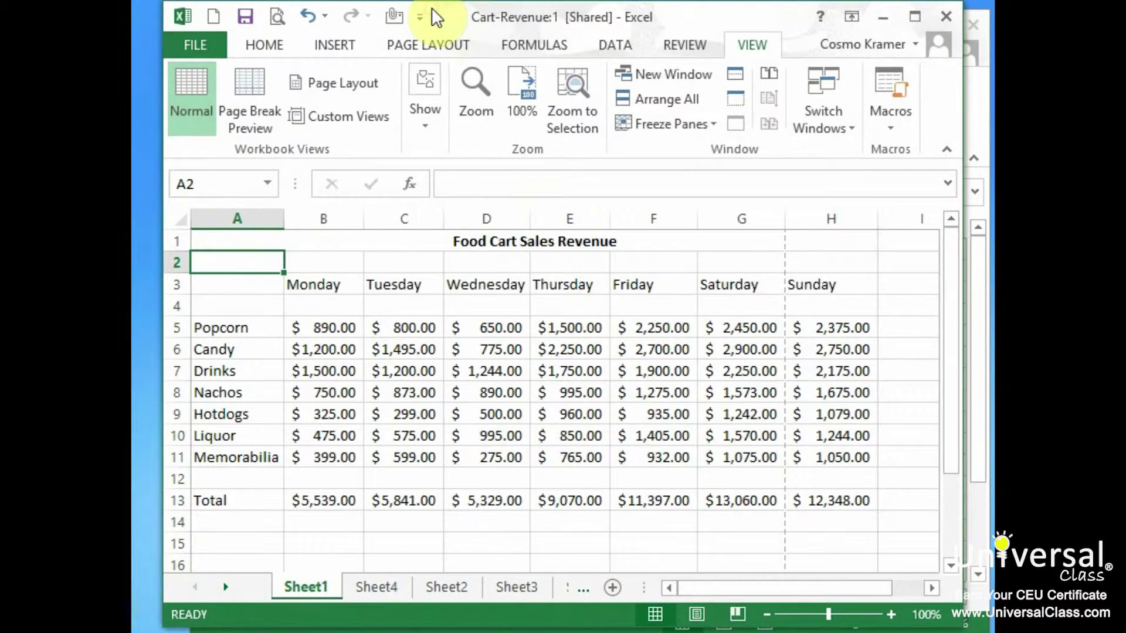
drag(962, 629, 619, 632)
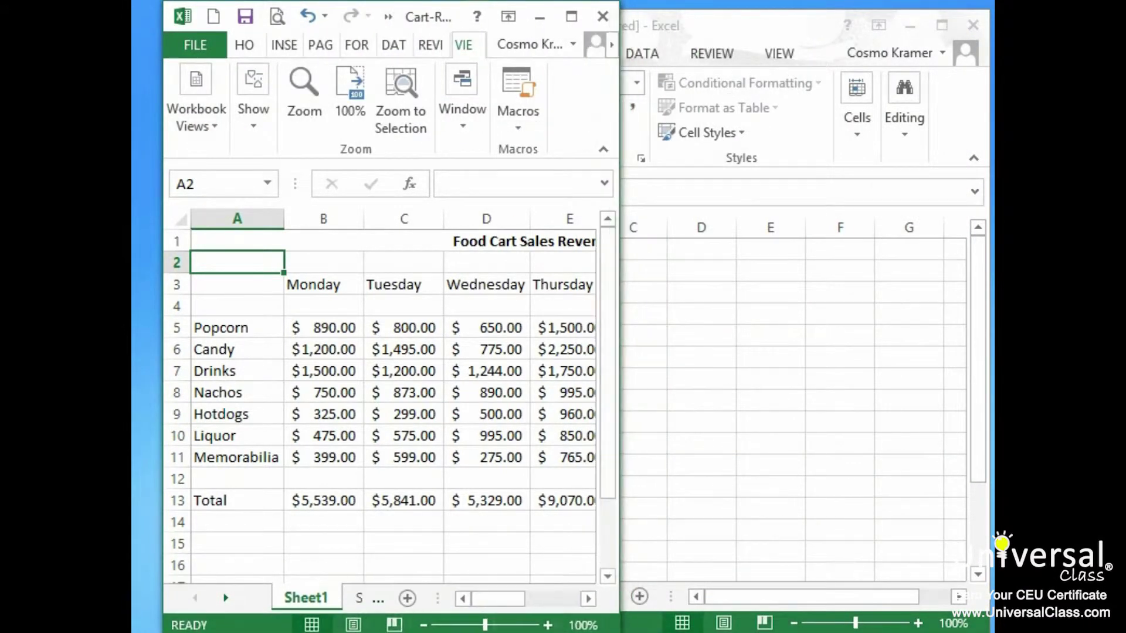
drag(453, 17, 436, 15)
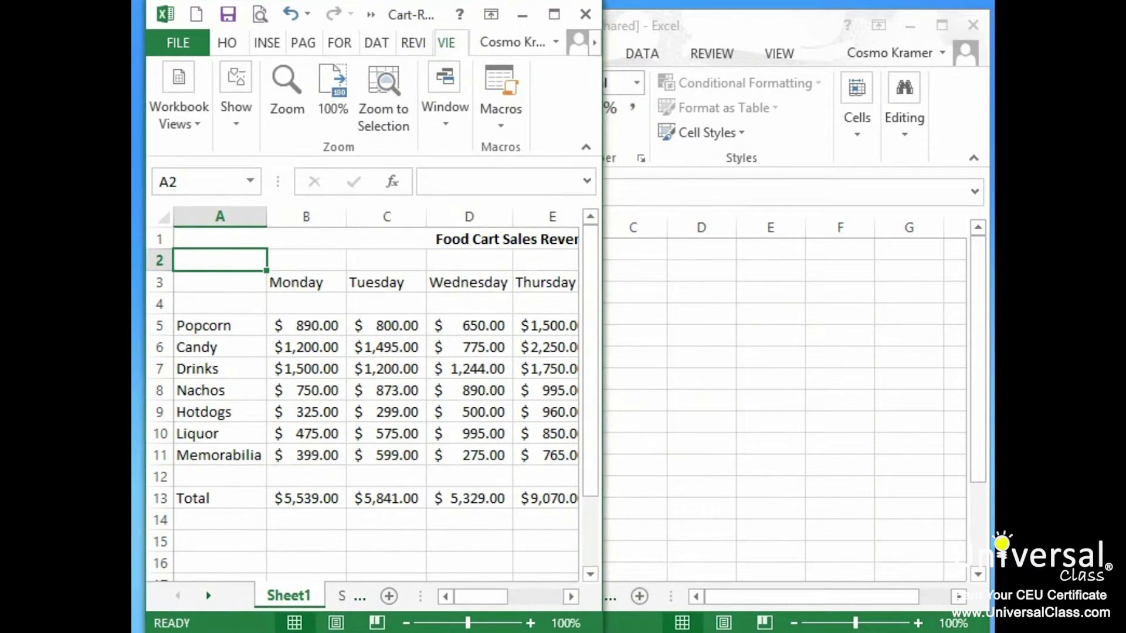
click(684, 29)
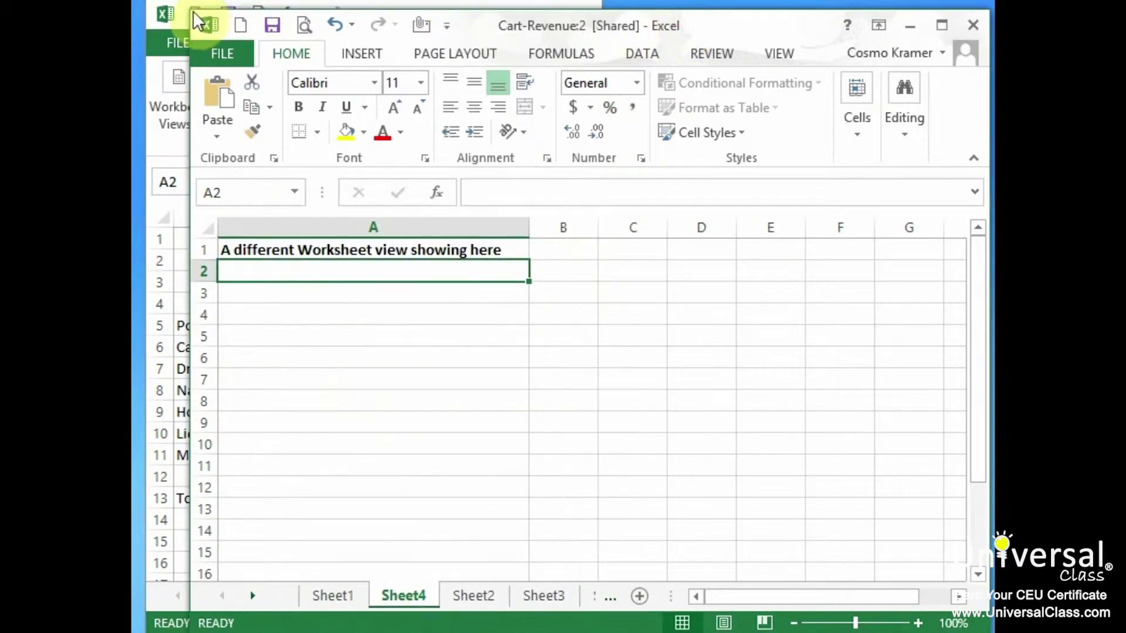
drag(190, 23, 603, 1)
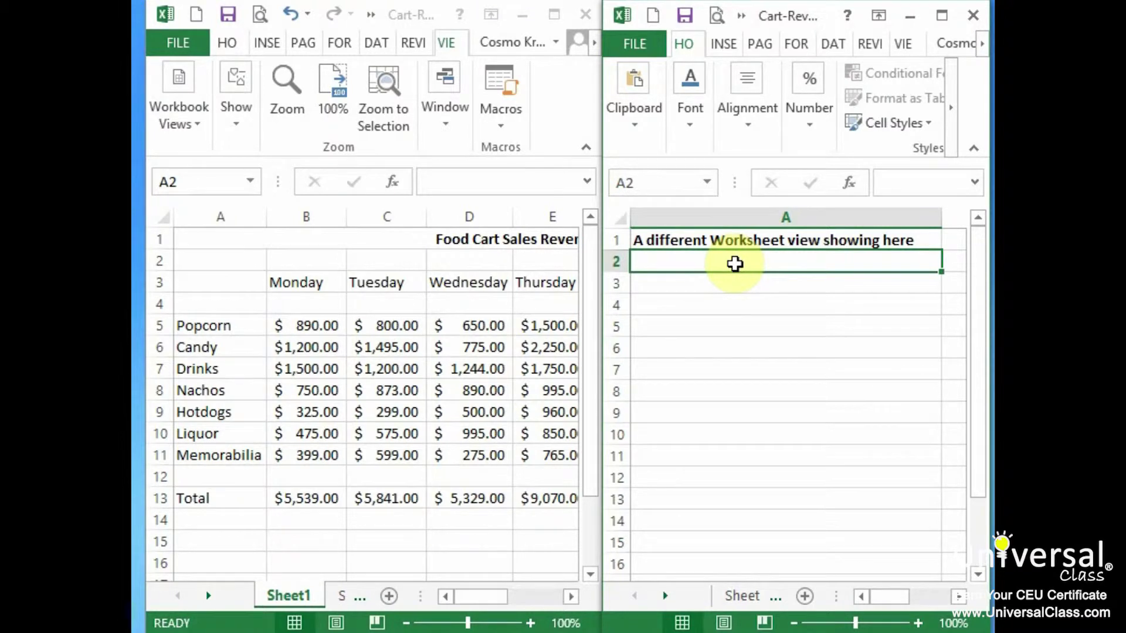
Enter "I'm typing data here" in cell A2 of Sheet4 in the second window, and display Sheet4 in the first window.
text(I'm ty)
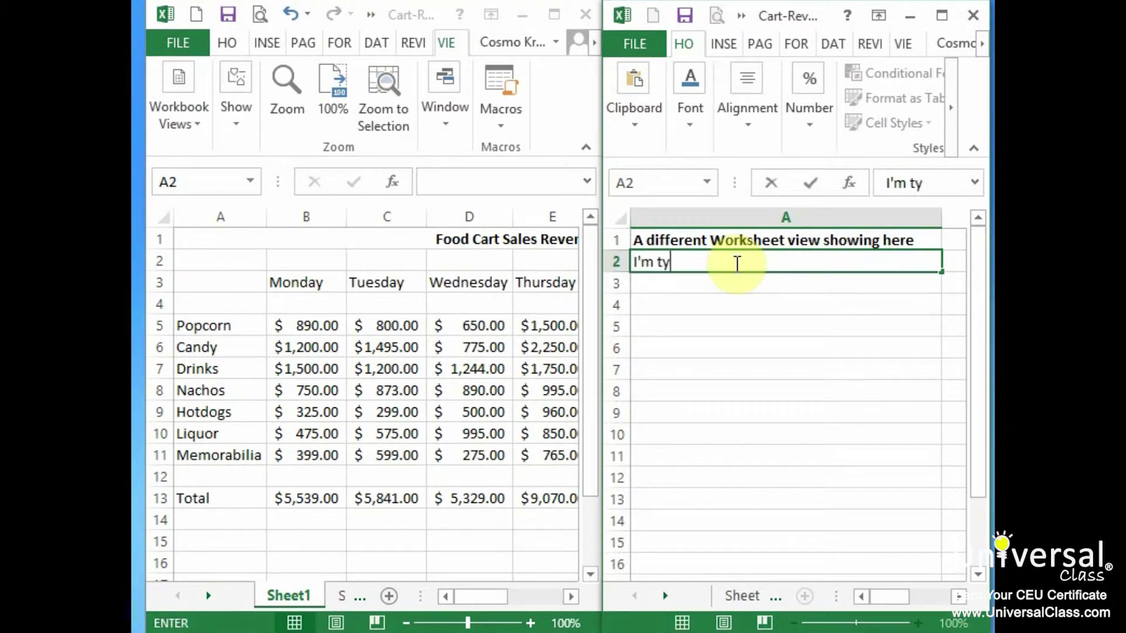
text(ping data here)
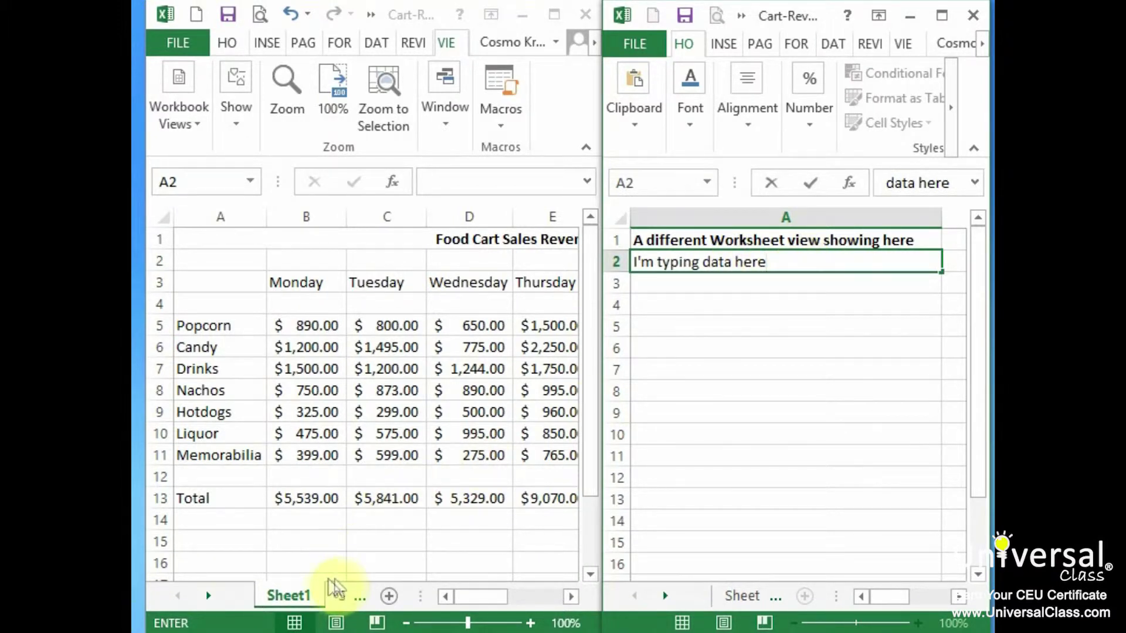
click(209, 593)
click(209, 593)
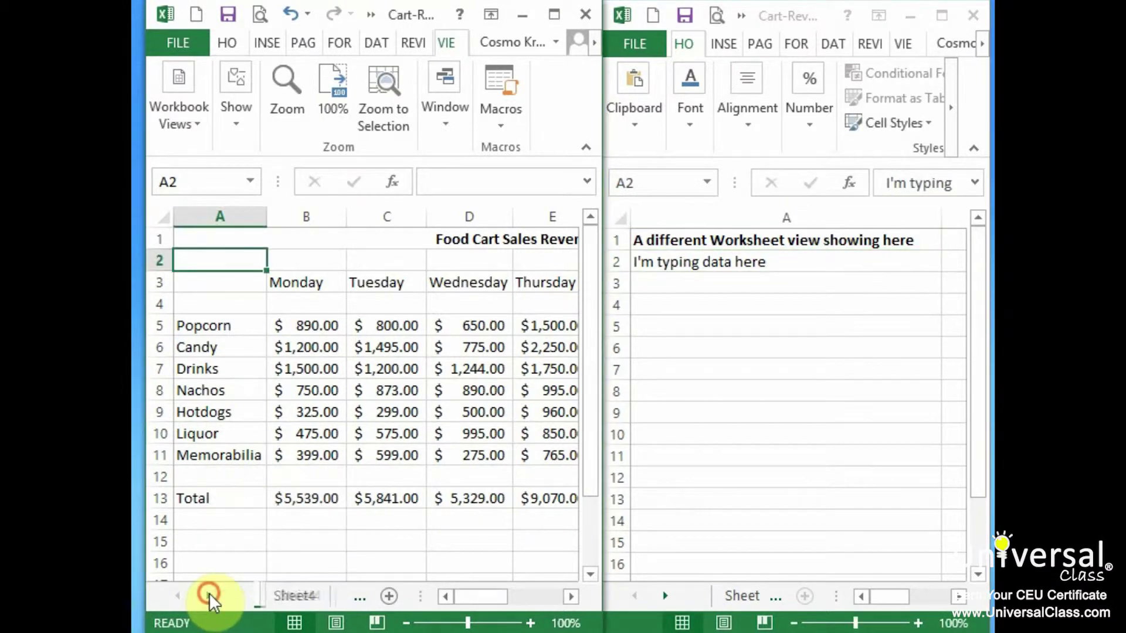
click(287, 596)
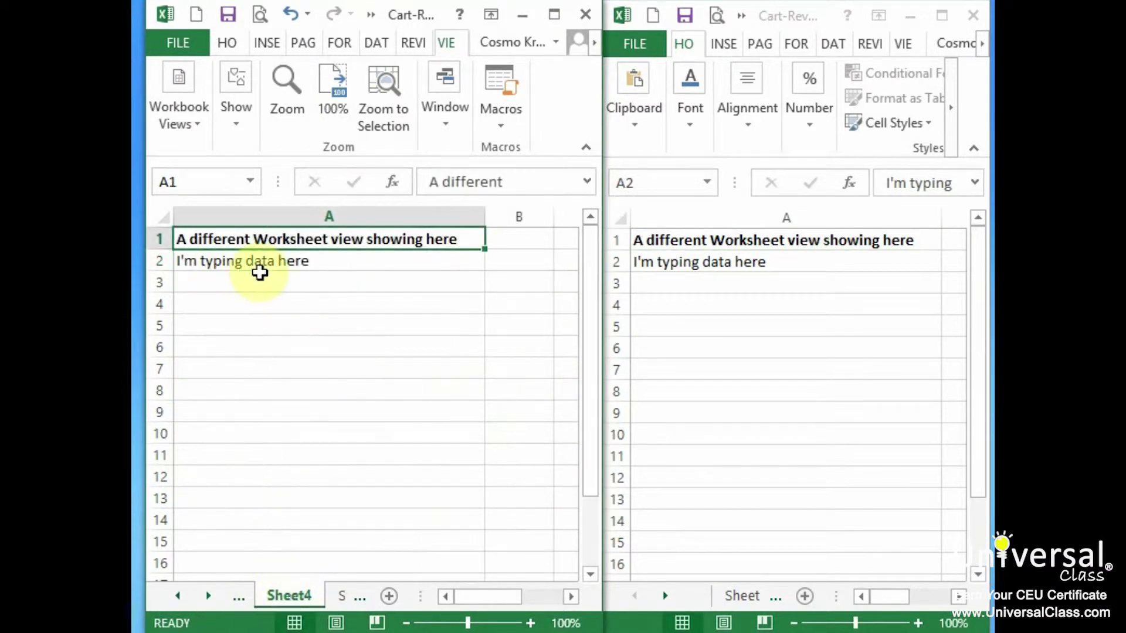
In the first window, enter "If I start typing here" in cell A3 of Sheet4.
click(286, 277)
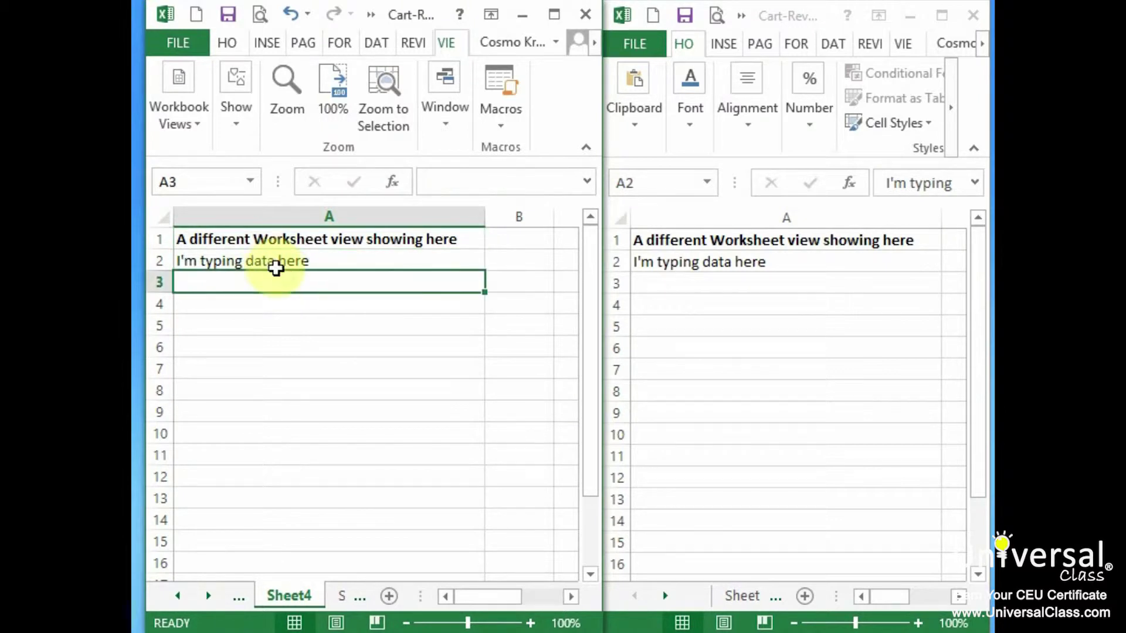
text(If I star)
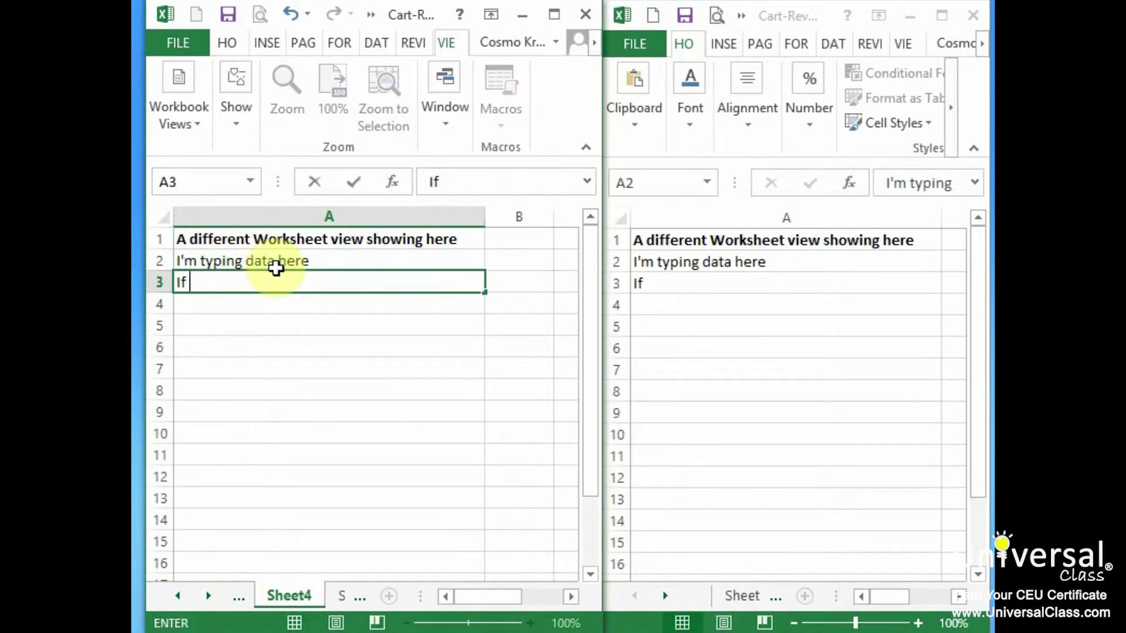
text(t typing here)
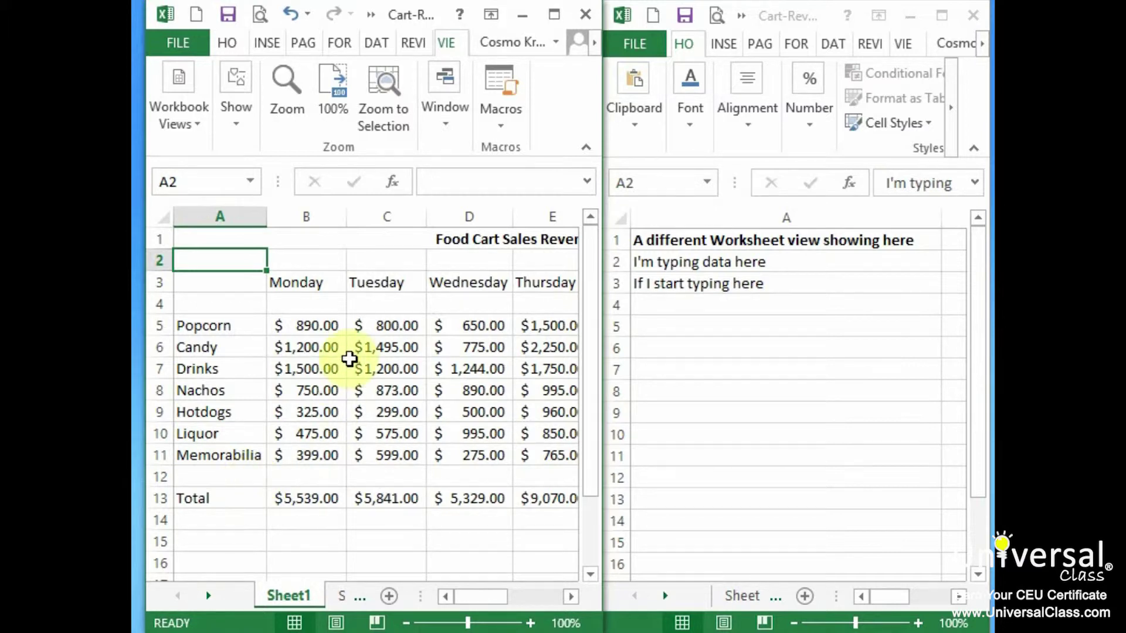
Arrange all open workbook windows with the Tiled layout.
click(456, 122)
click(499, 193)
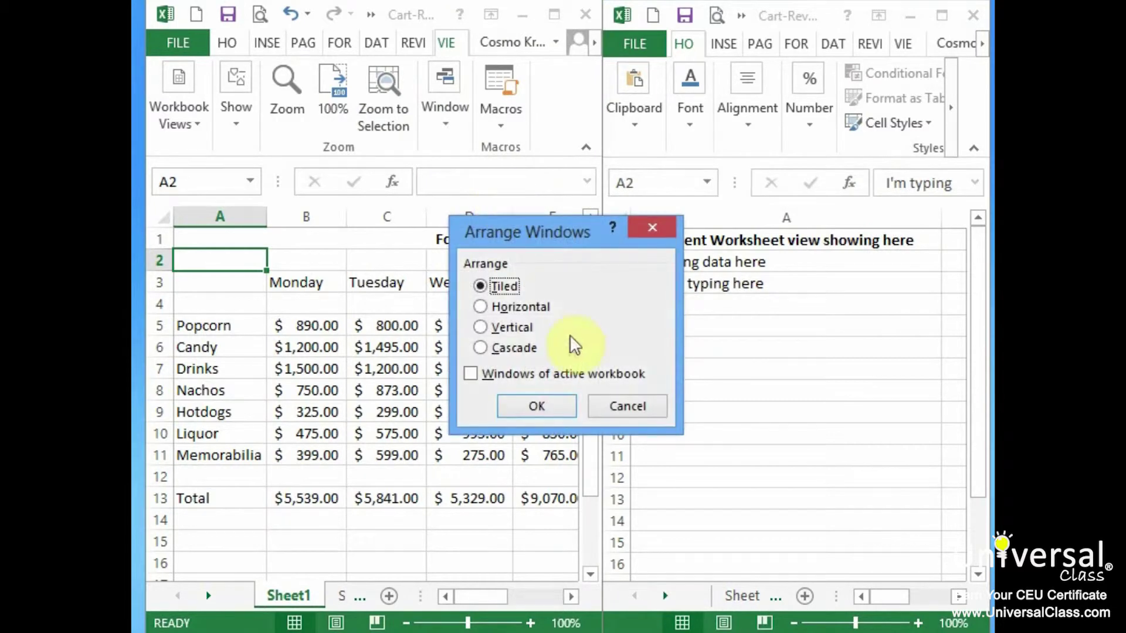
click(544, 308)
click(523, 332)
click(523, 349)
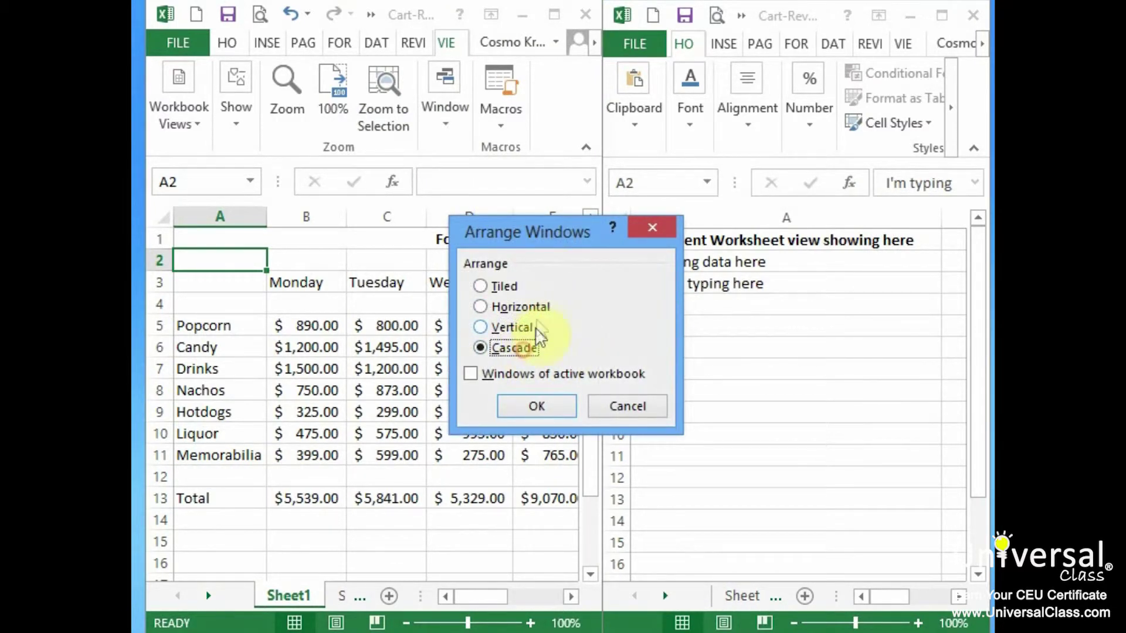
click(536, 306)
click(502, 285)
click(535, 405)
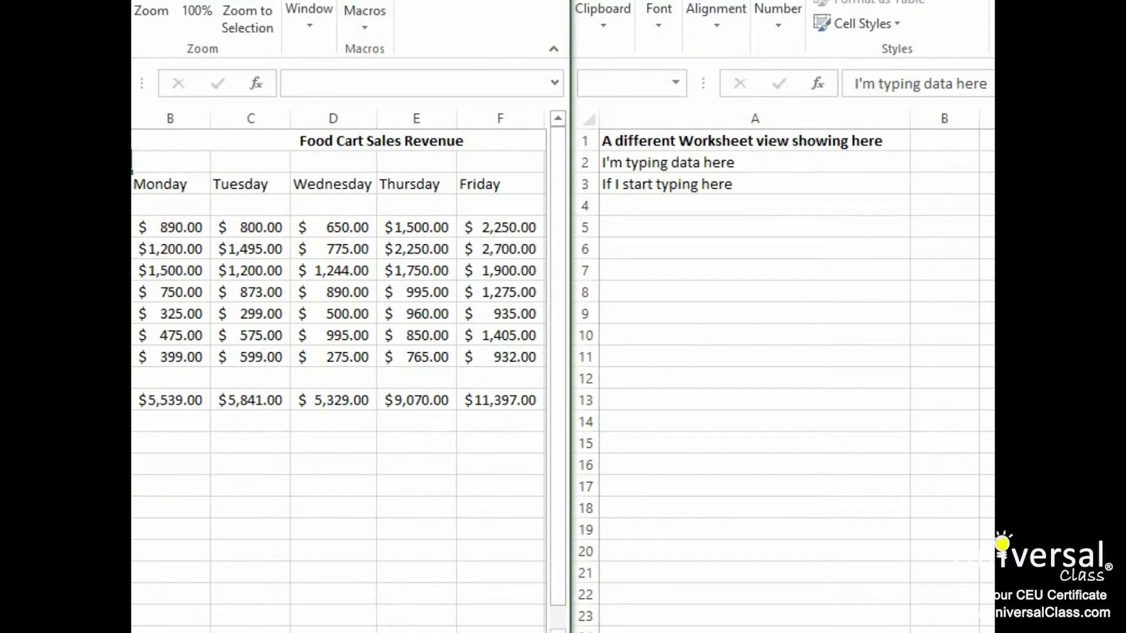
Move the first Cart-Revenue window into view and arrange all open workbook windows with the Vertical layout.
drag(352, 0, 481, 30)
click(546, 59)
click(421, 135)
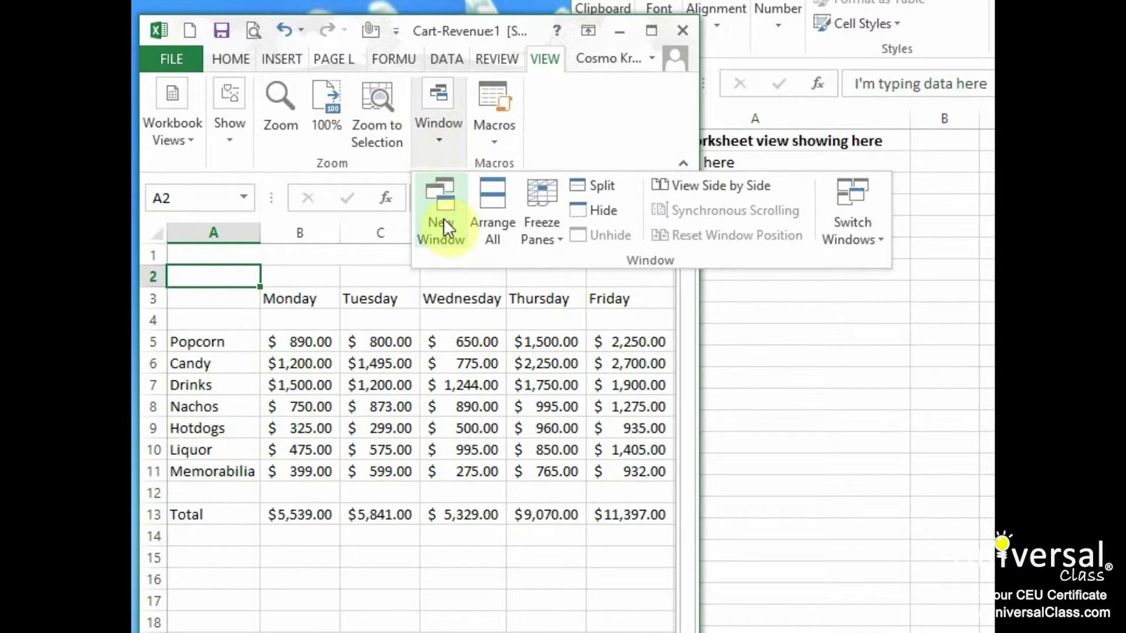
click(492, 226)
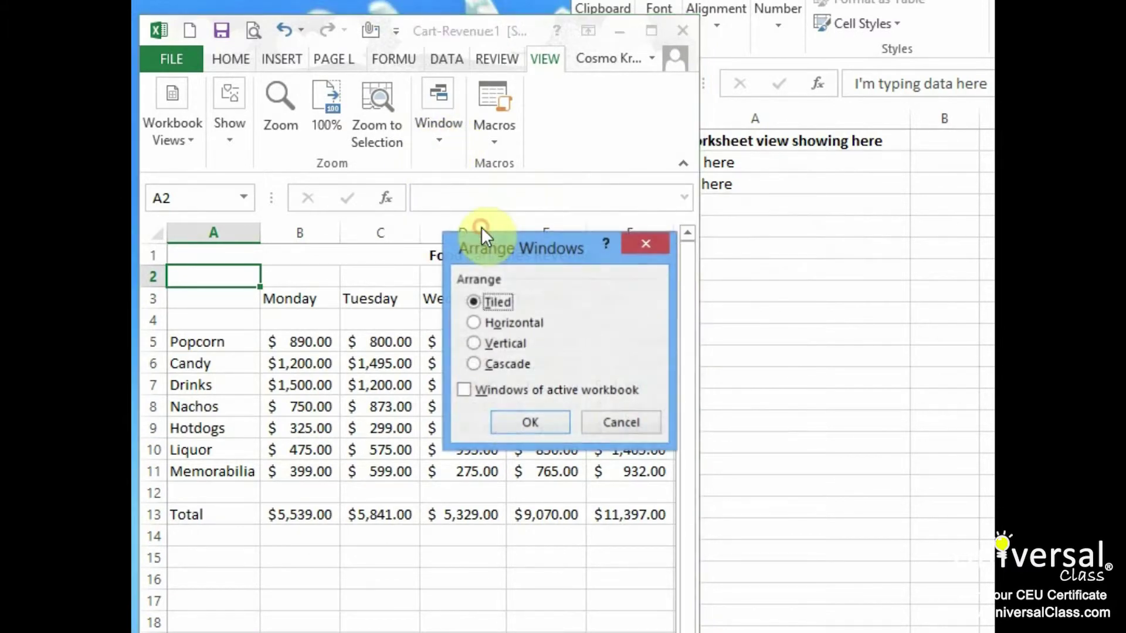
click(522, 323)
click(499, 302)
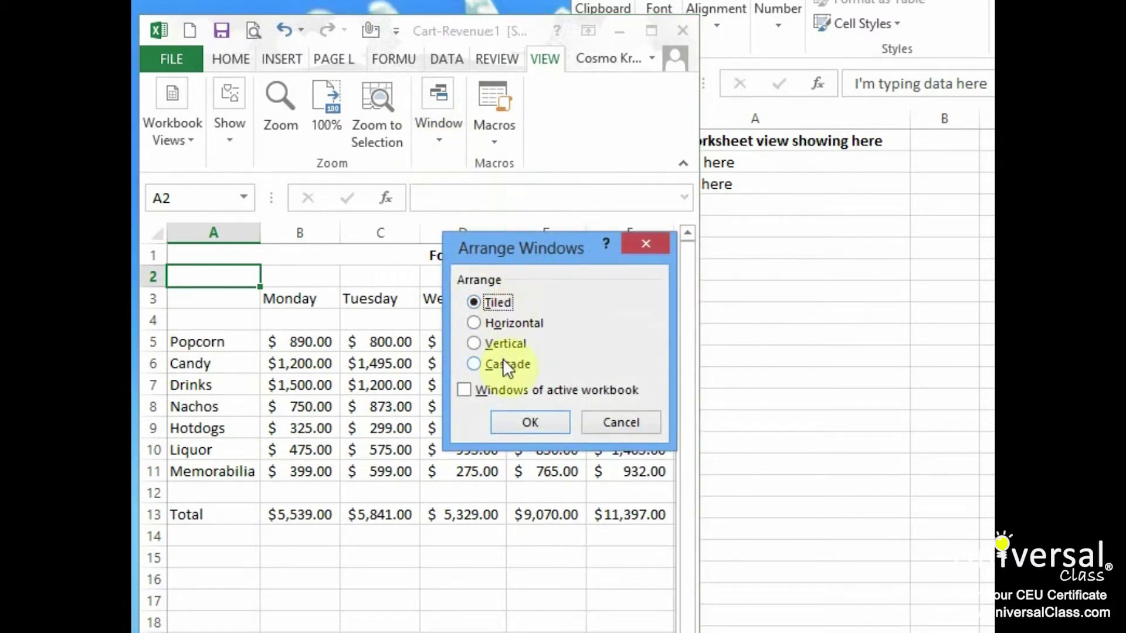
click(512, 343)
click(532, 416)
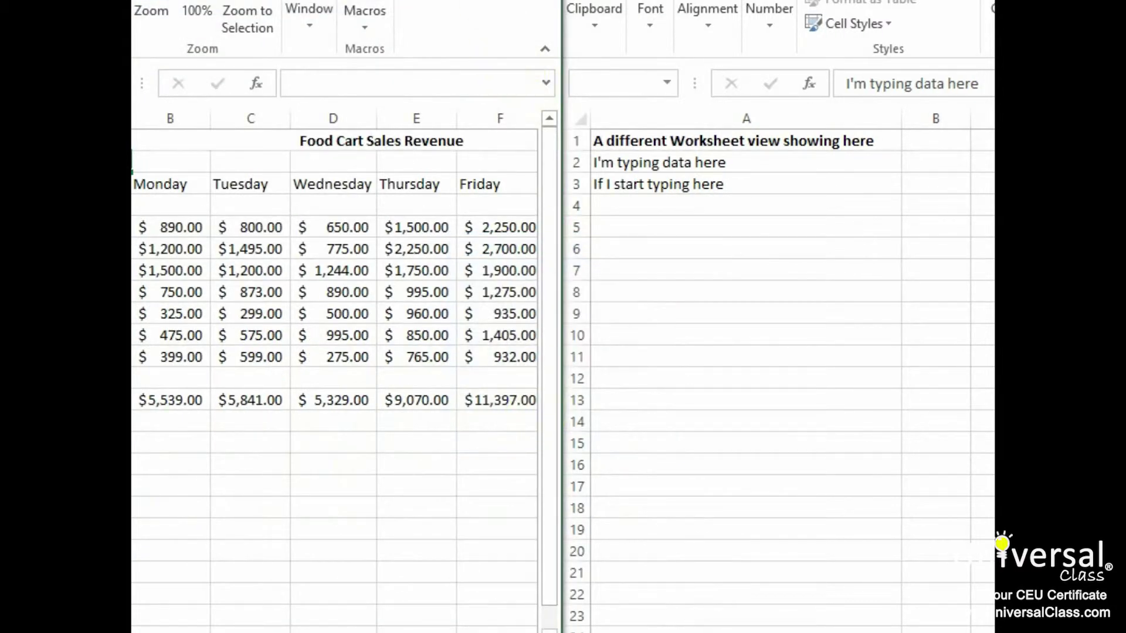
Arrange all open workbook windows with the Horizontal layout.
click(316, 22)
click(367, 114)
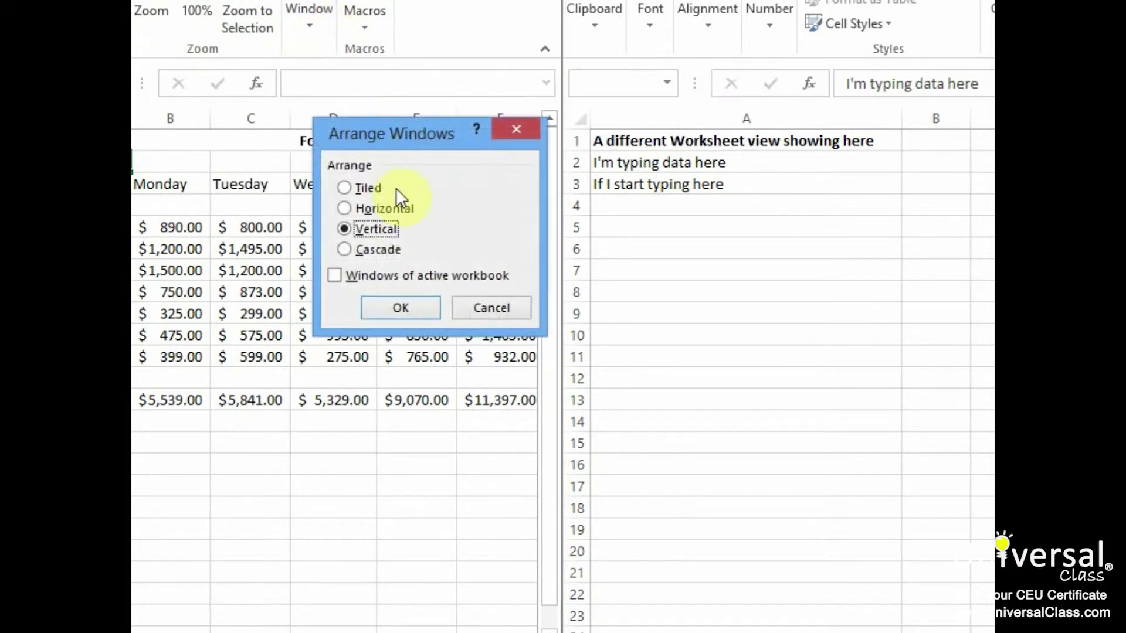
click(344, 209)
click(423, 305)
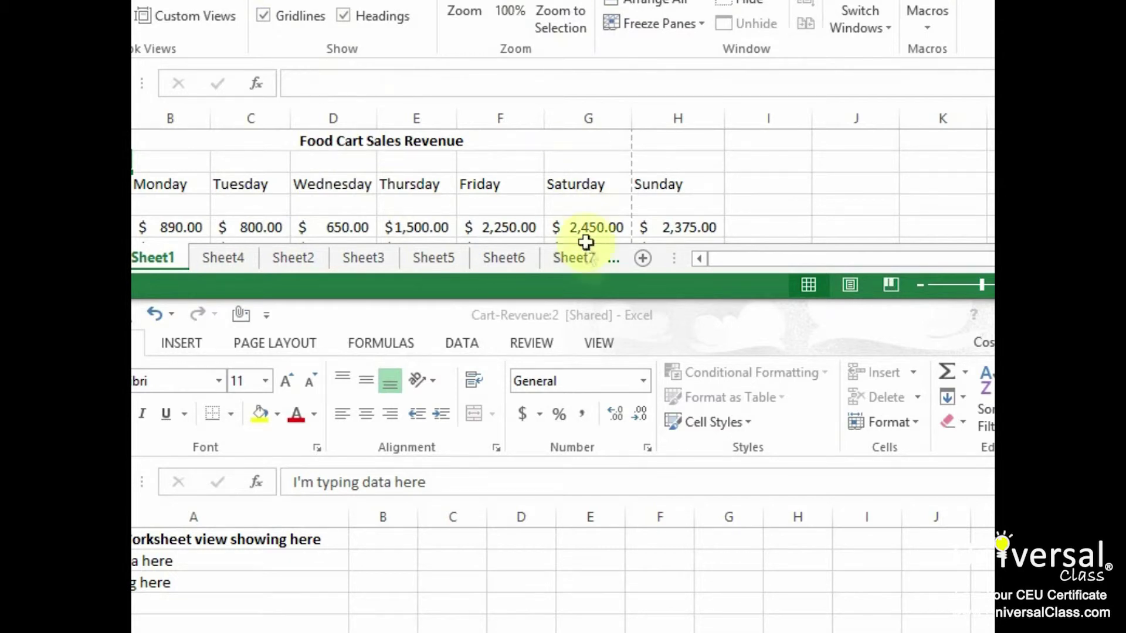
From the second Cart-Revenue window, arrange all open workbook windows with the Cascade layout.
click(608, 342)
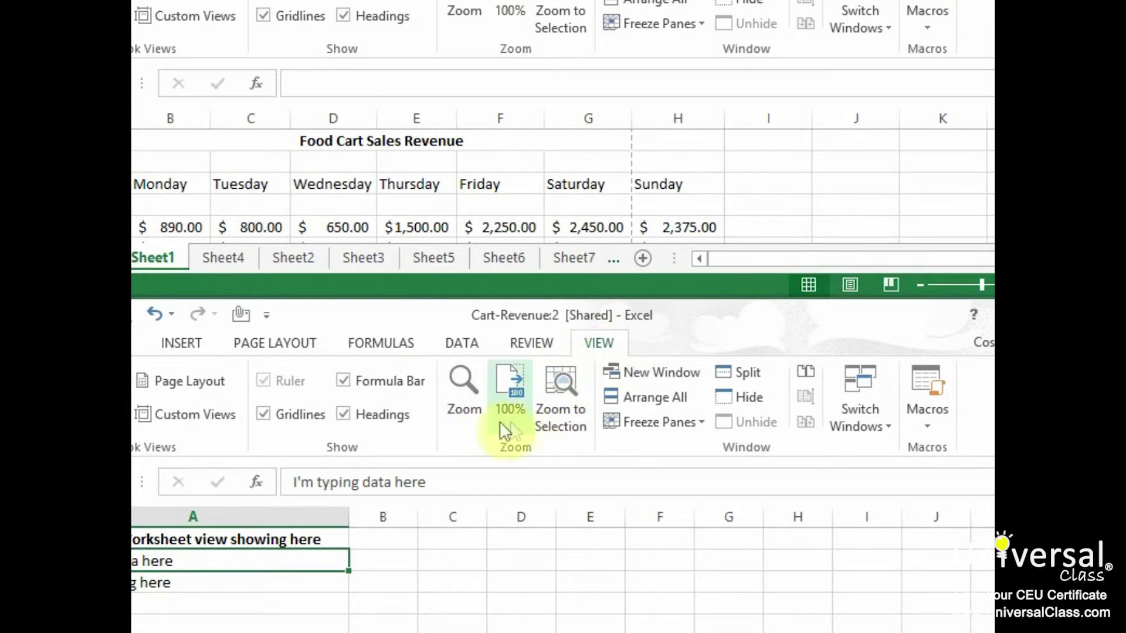
click(676, 392)
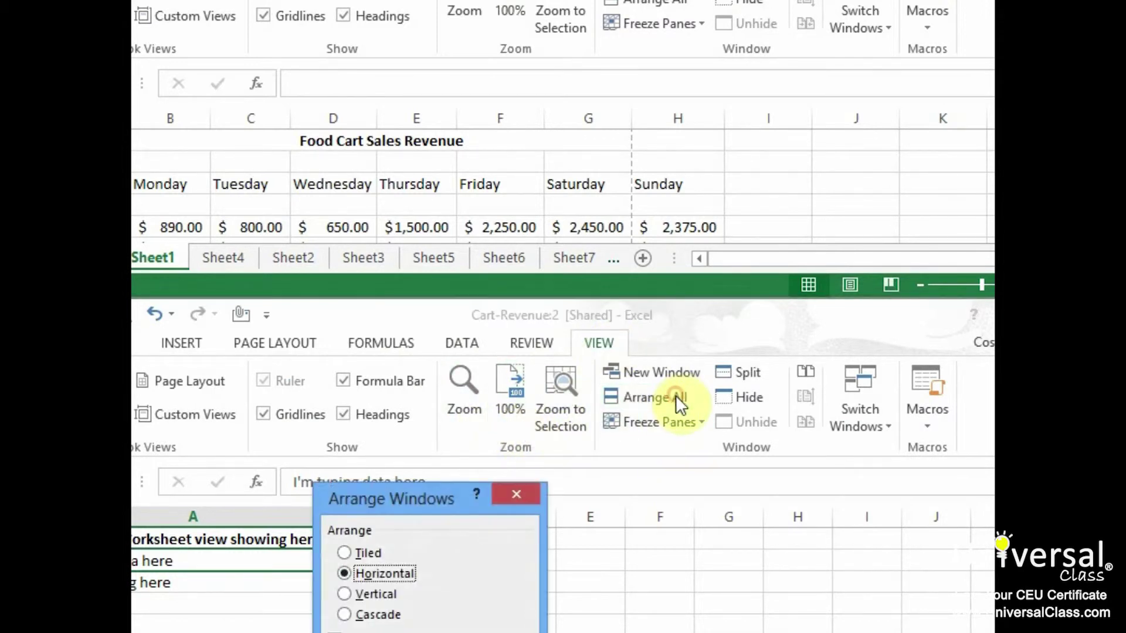
click(413, 396)
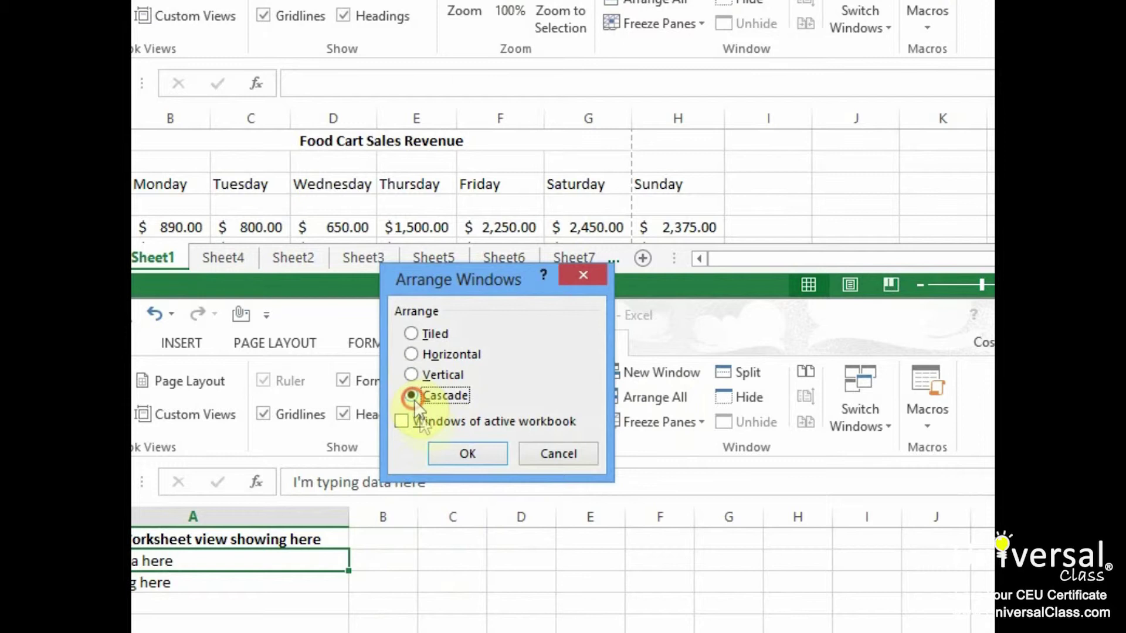
click(481, 461)
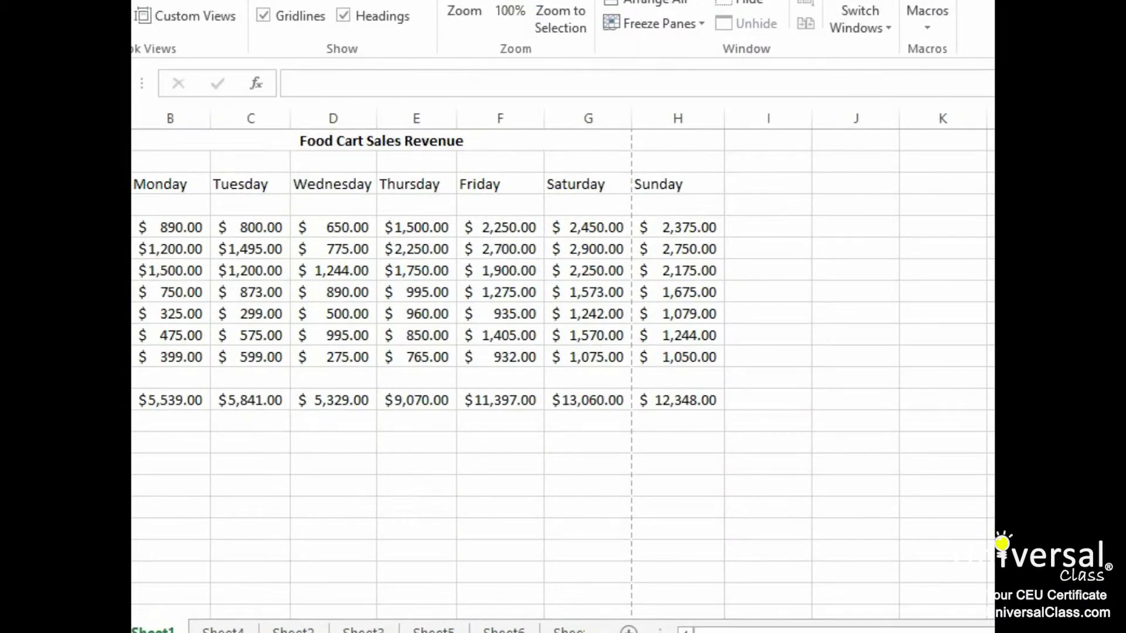
Reduce the first Cart-Revenue window and resize it so it sits beside the second window.
key(super+Down)
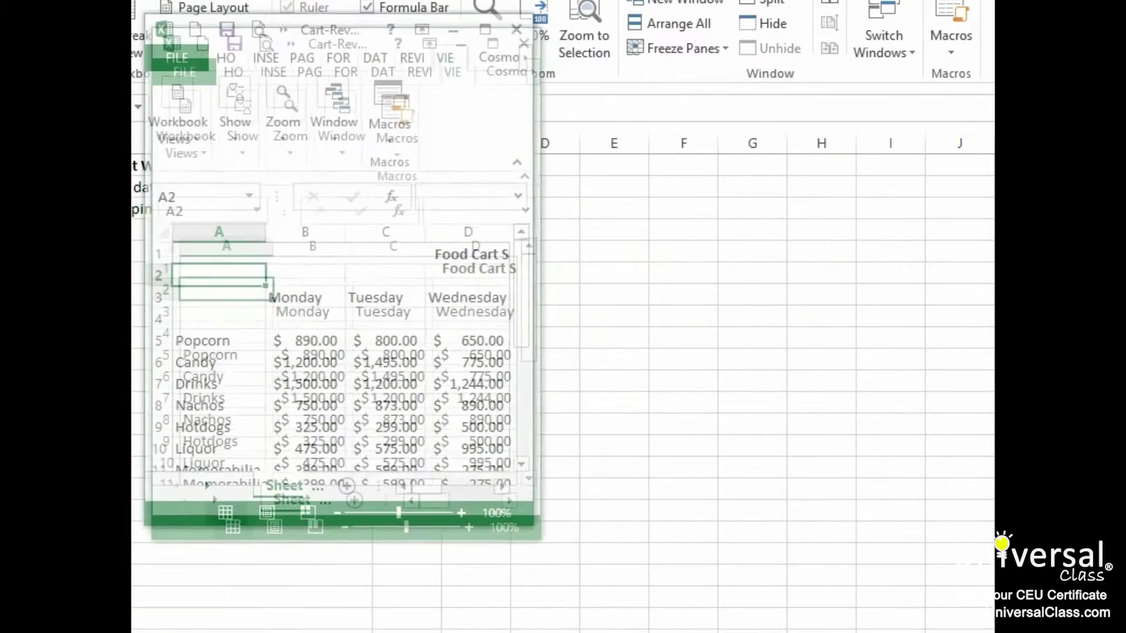
click(555, 510)
drag(531, 520, 568, 627)
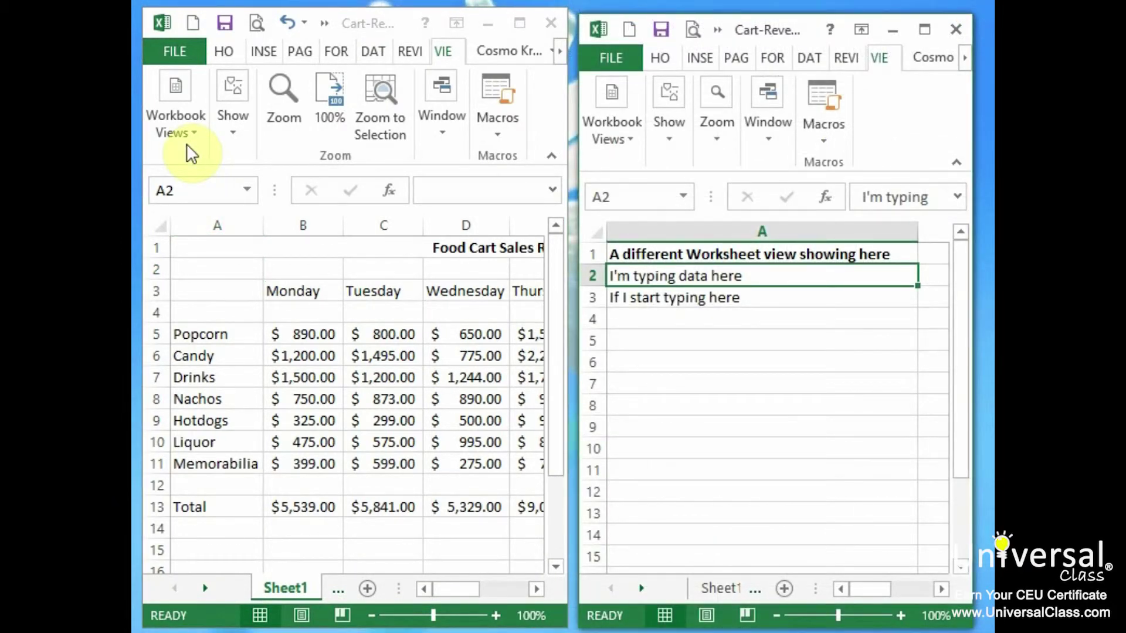
Widen the first Cart-Revenue window across most of the screen and turn on View Side by Side.
click(447, 49)
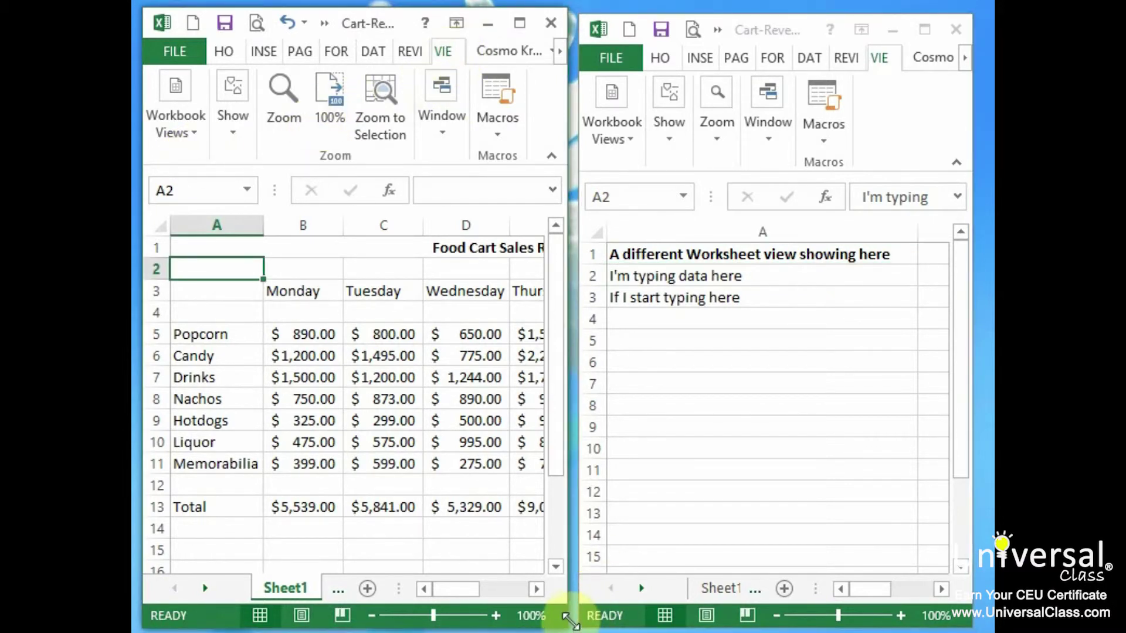
drag(569, 622, 956, 629)
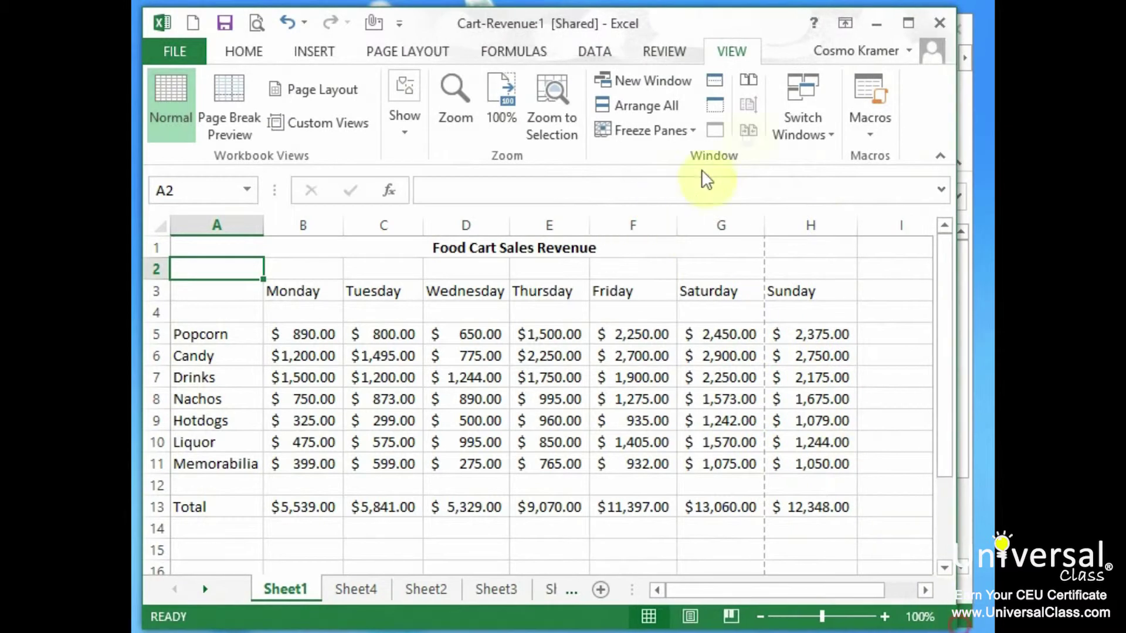
click(751, 83)
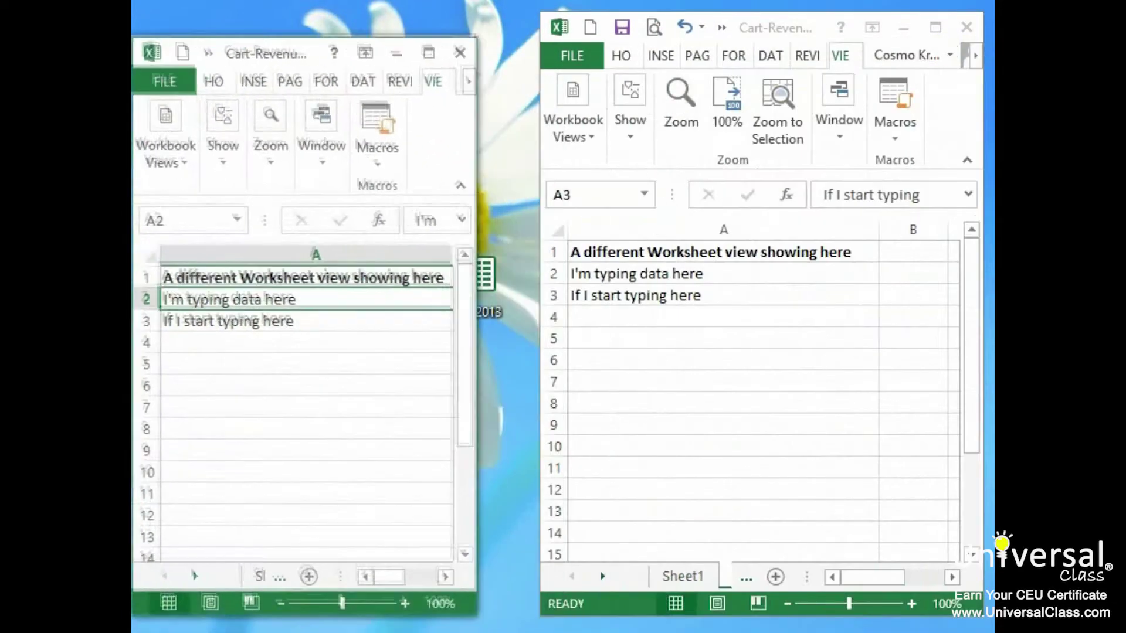
Reposition and resize the two Cart-Revenue windows so both views of Sheet4 stand next to each other.
drag(287, 63, 302, 42)
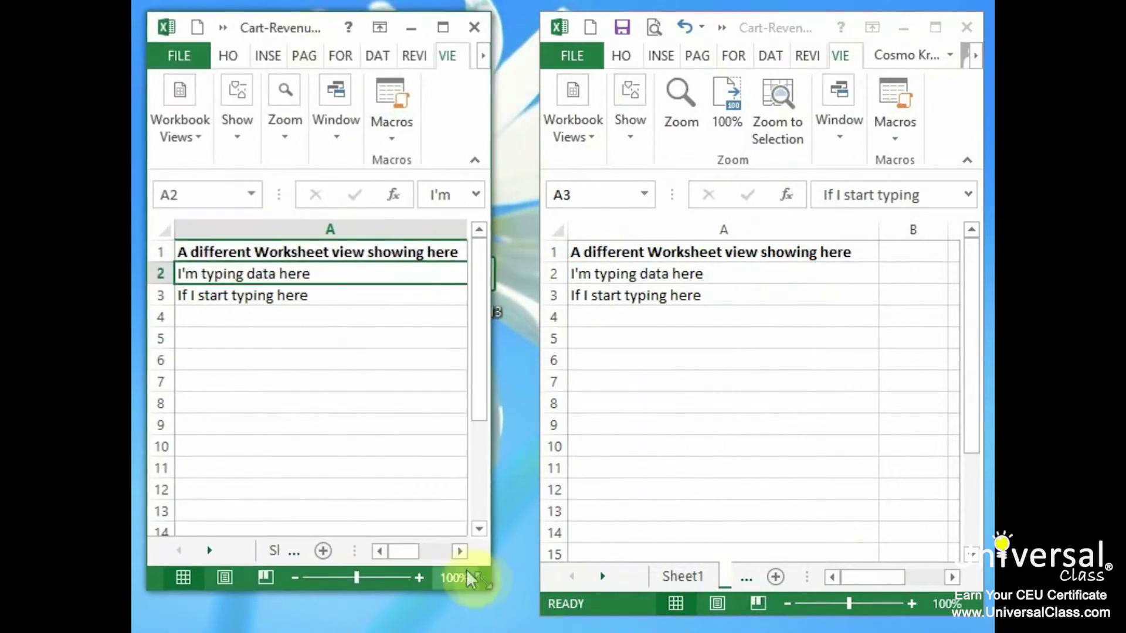
drag(489, 589, 538, 619)
click(648, 610)
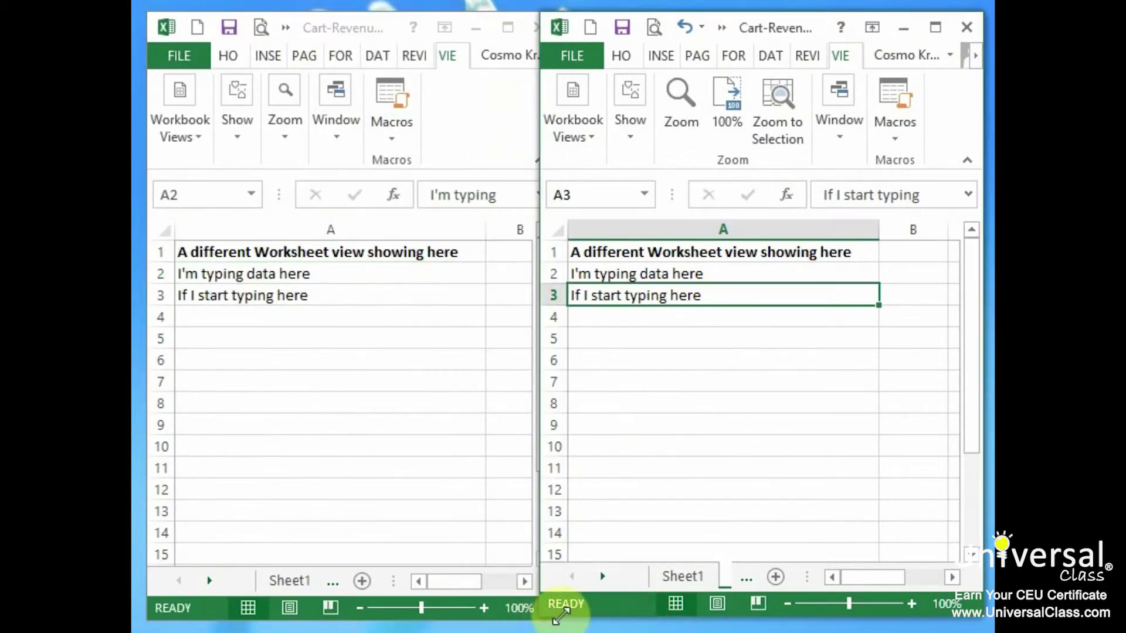
drag(541, 617, 578, 620)
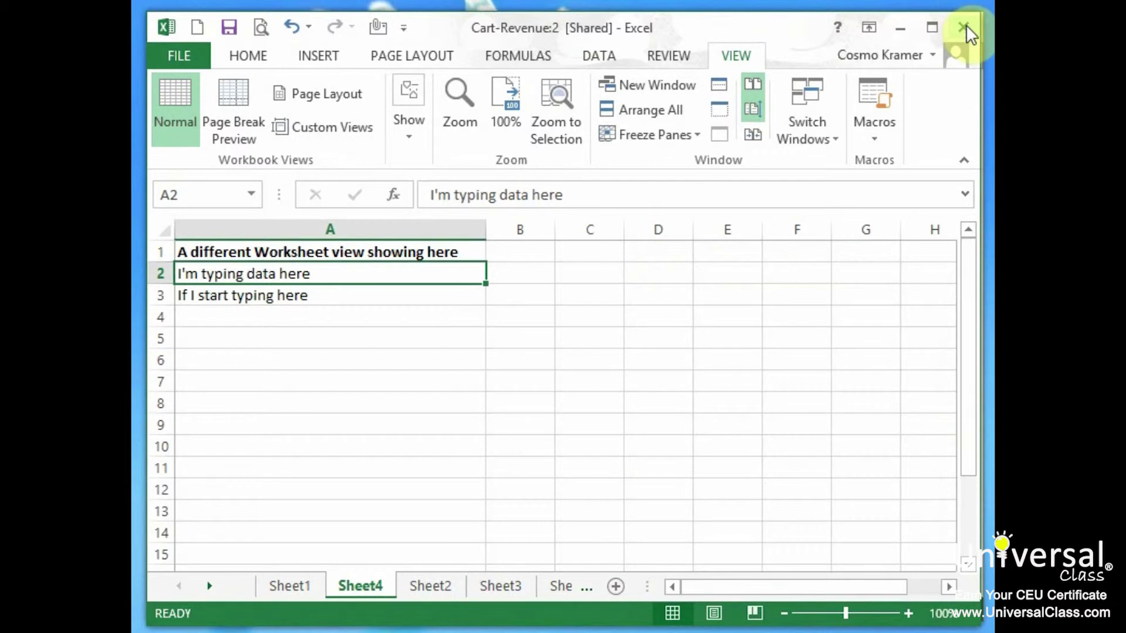
Close the second Cart-Revenue window and display Sheet1 in the remaining window.
click(966, 24)
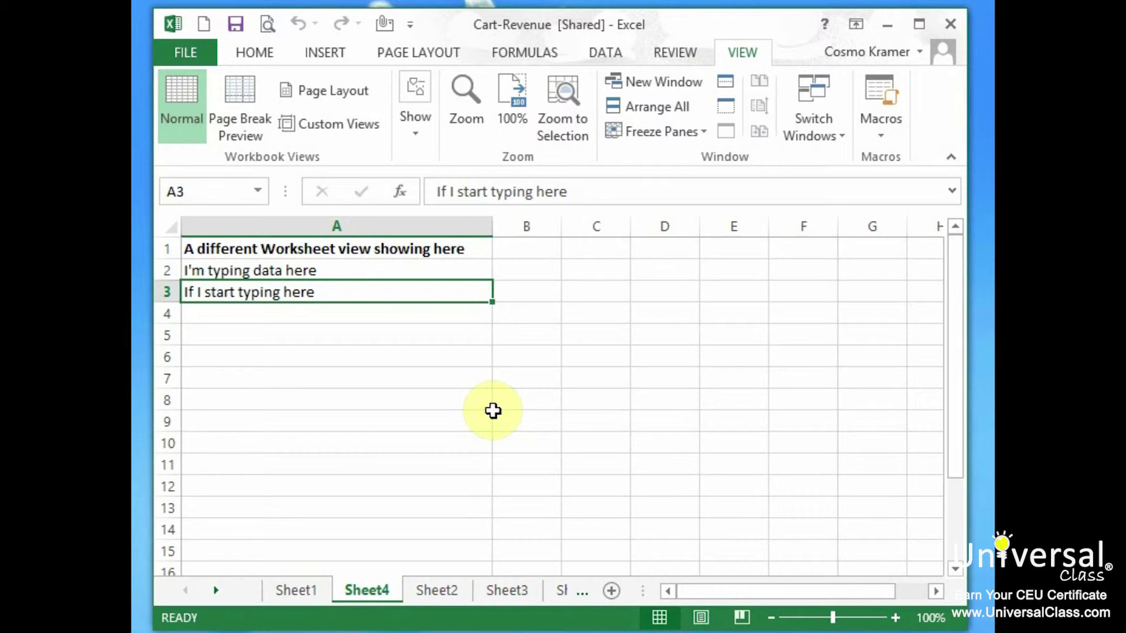
click(297, 590)
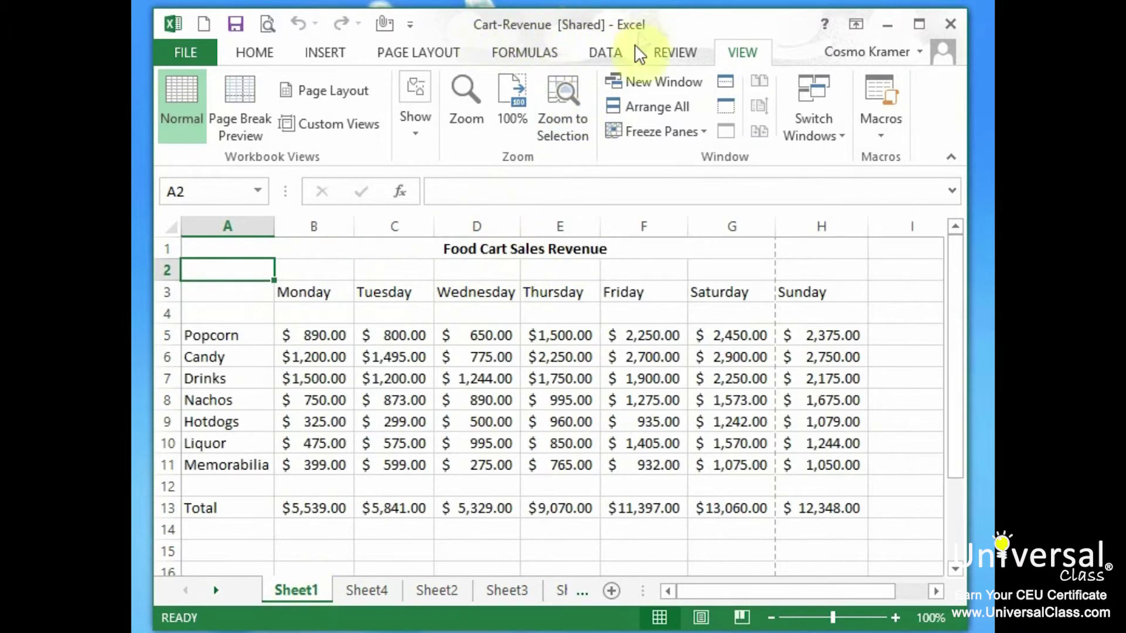
Narrow the Cart-Revenue window to about half the screen and open the recent workbook Monthly-Expenses.
drag(966, 623, 607, 621)
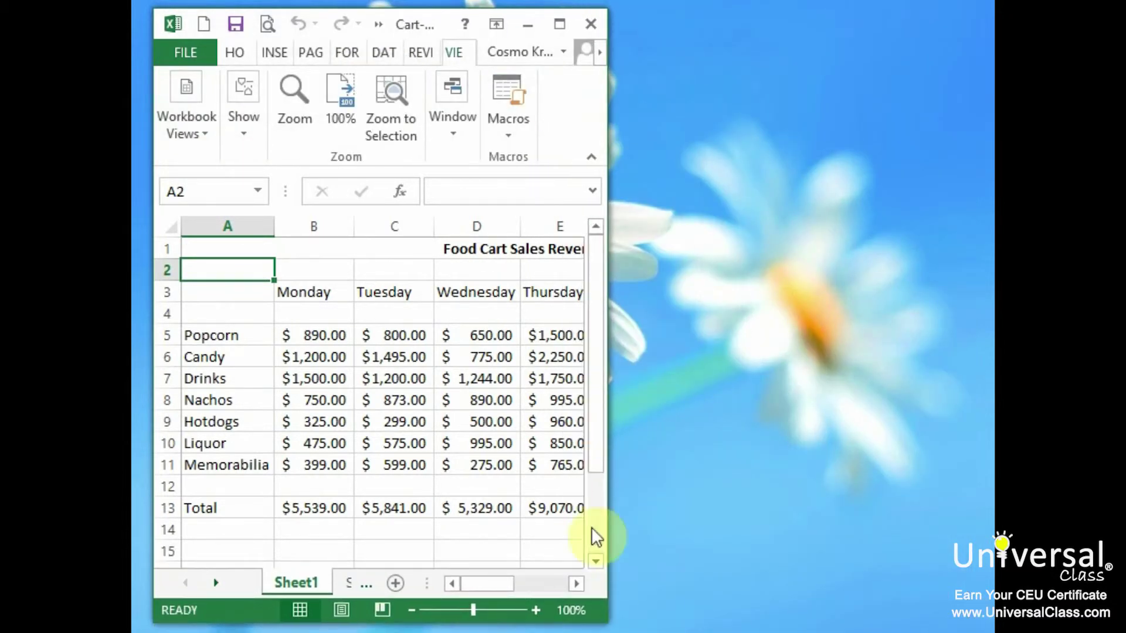
click(188, 49)
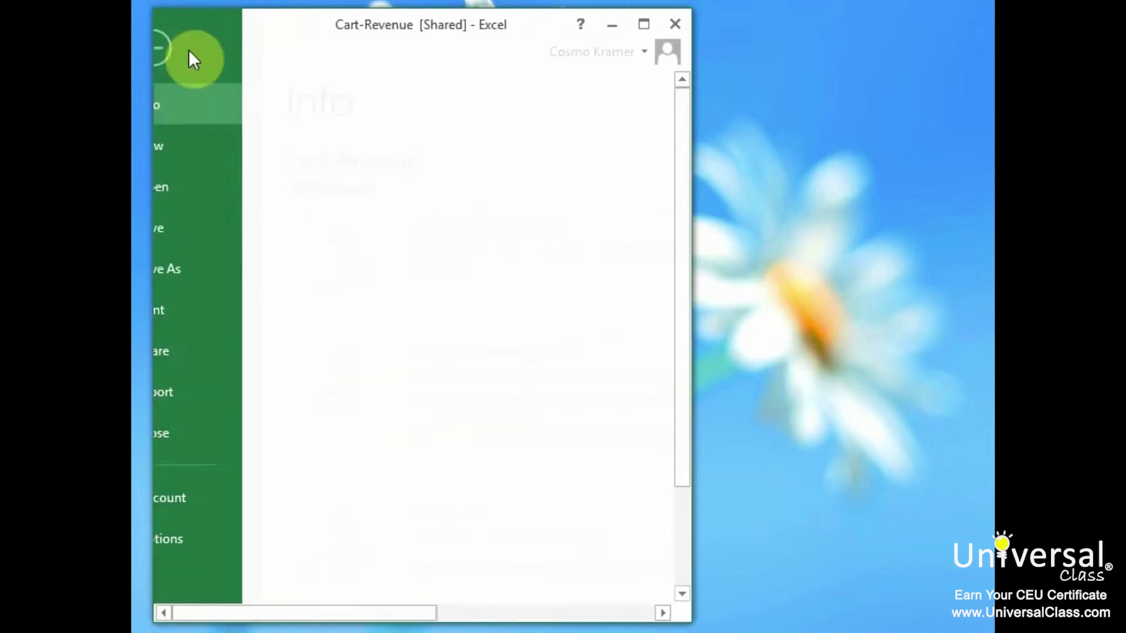
click(215, 186)
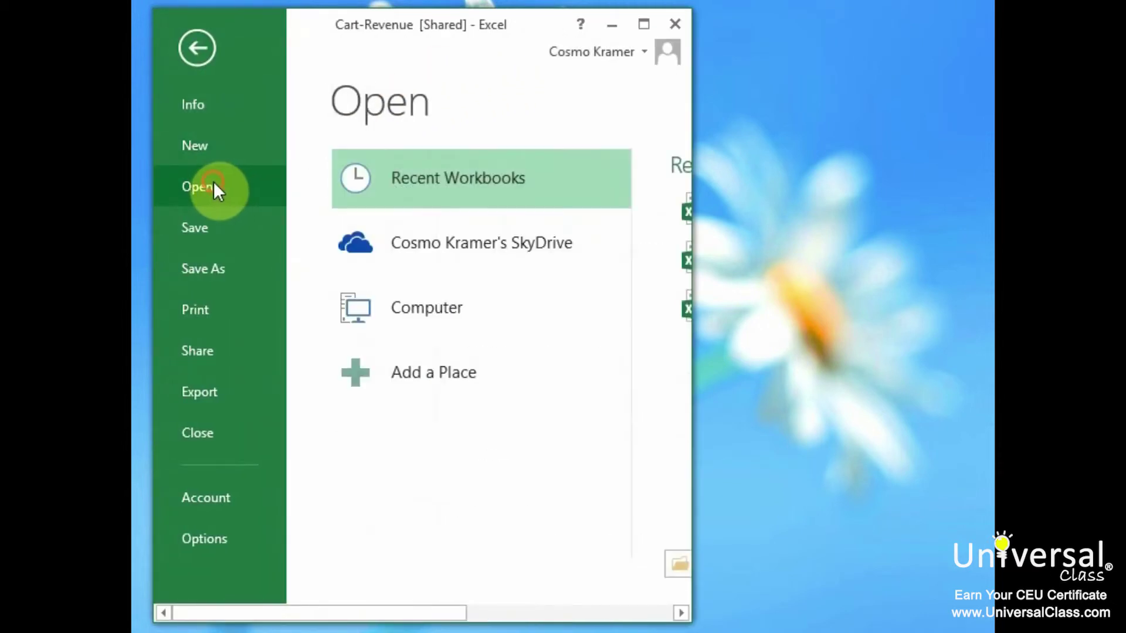
click(550, 613)
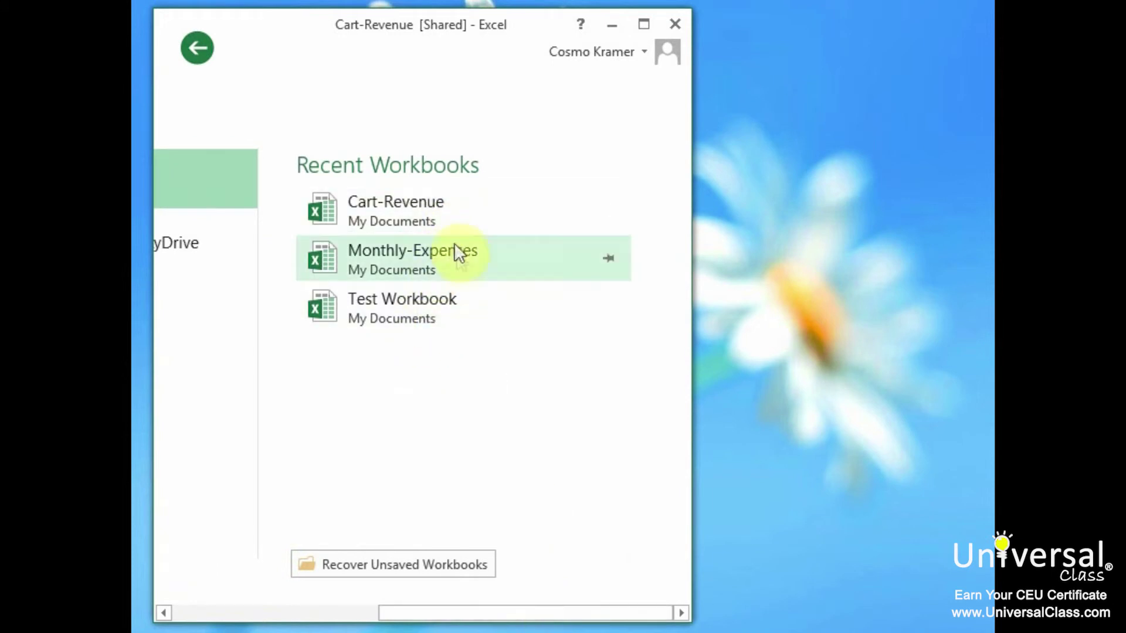
click(458, 254)
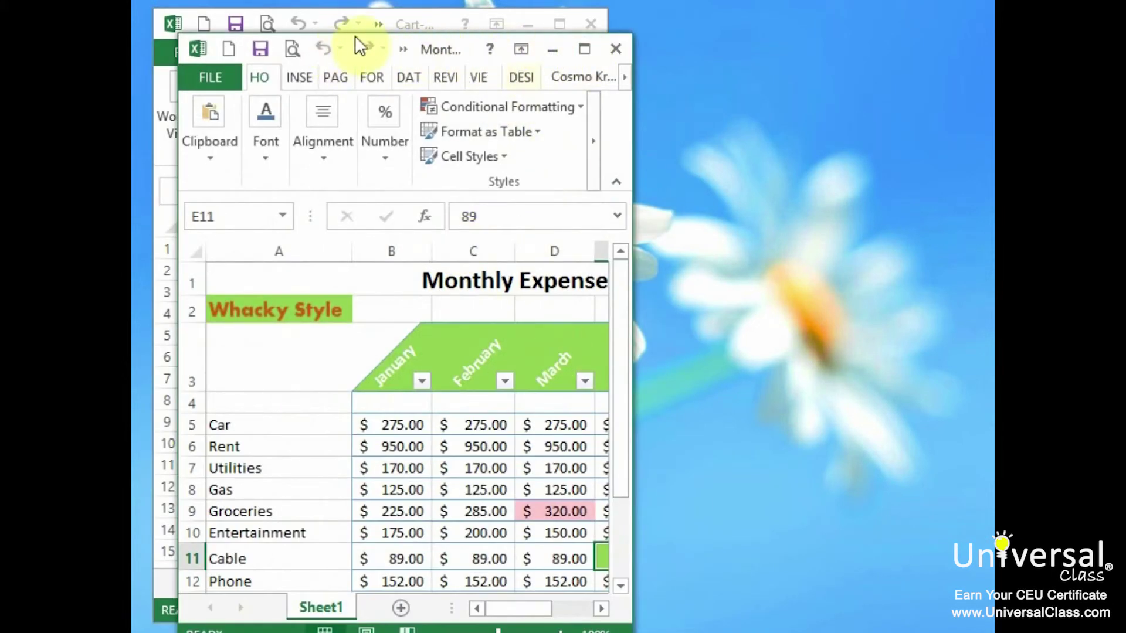
Place the Monthly-Expenses window to the right of the Cart-Revenue window and narrow Cart-Revenue to fit beside it.
drag(428, 45, 776, 22)
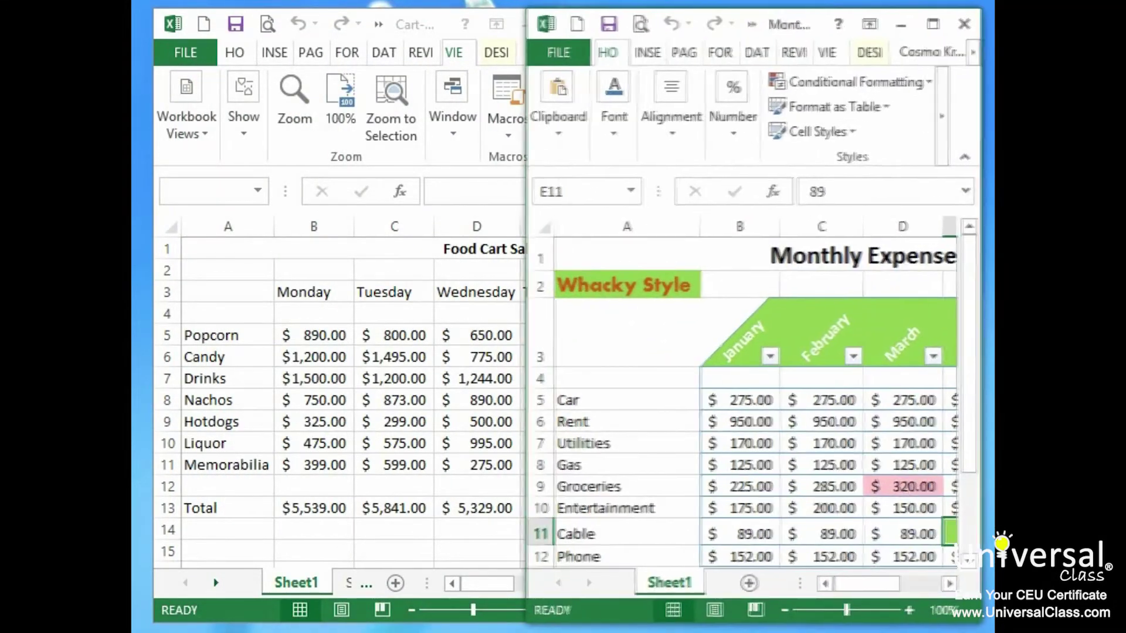
click(408, 28)
drag(606, 623, 529, 625)
click(794, 24)
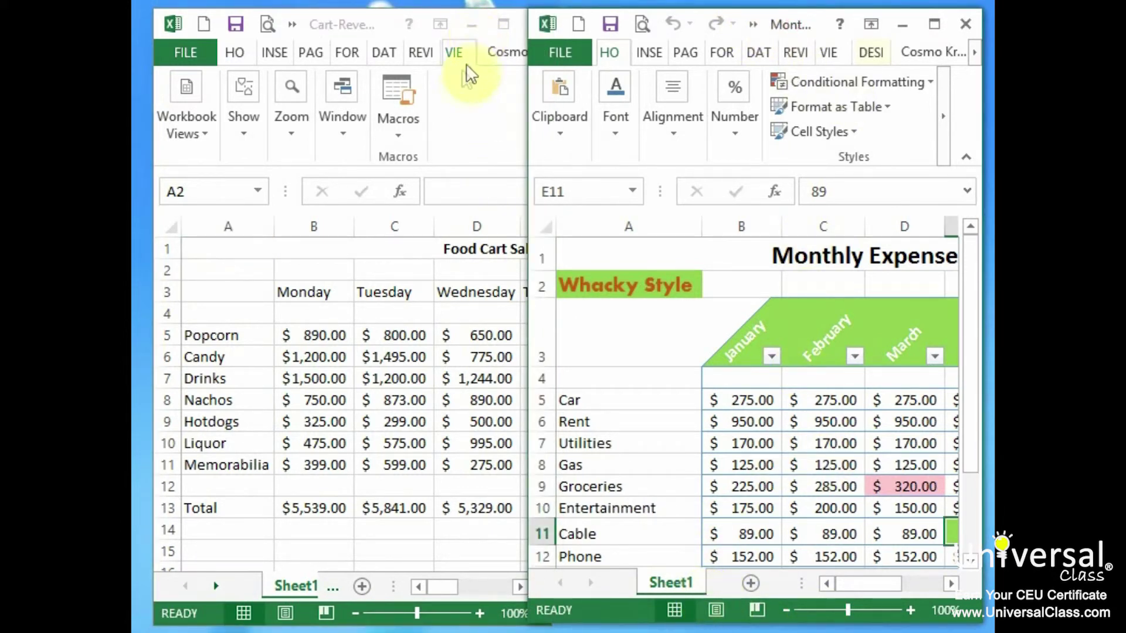
Rename Sheet1 of the Cart-Revenue workbook to FoodCartSales.
click(237, 51)
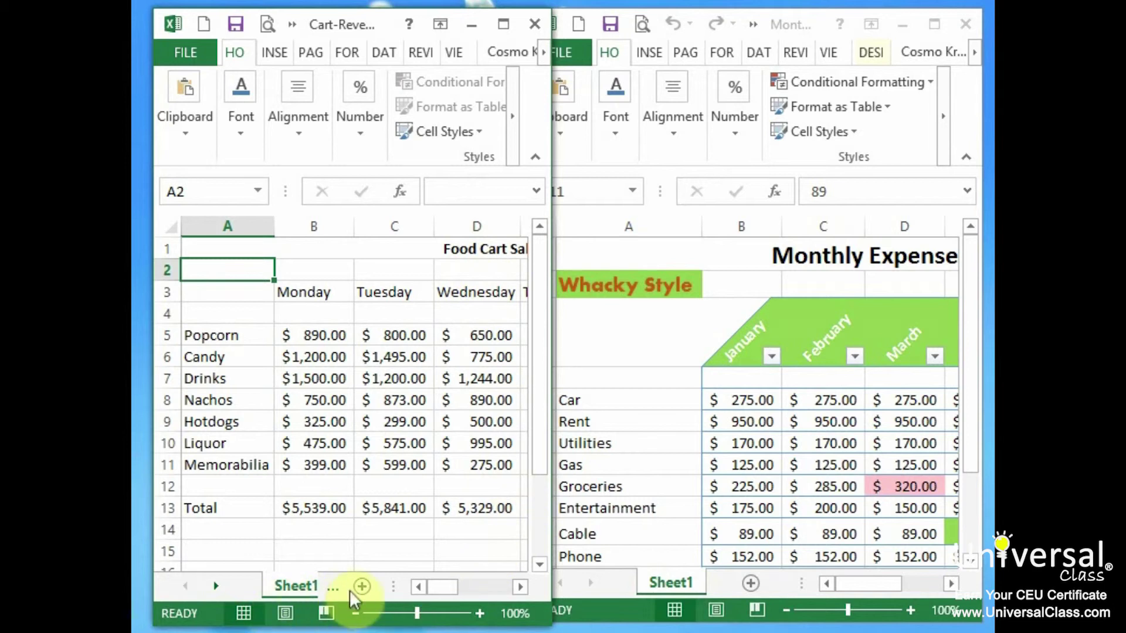
double_click(301, 585)
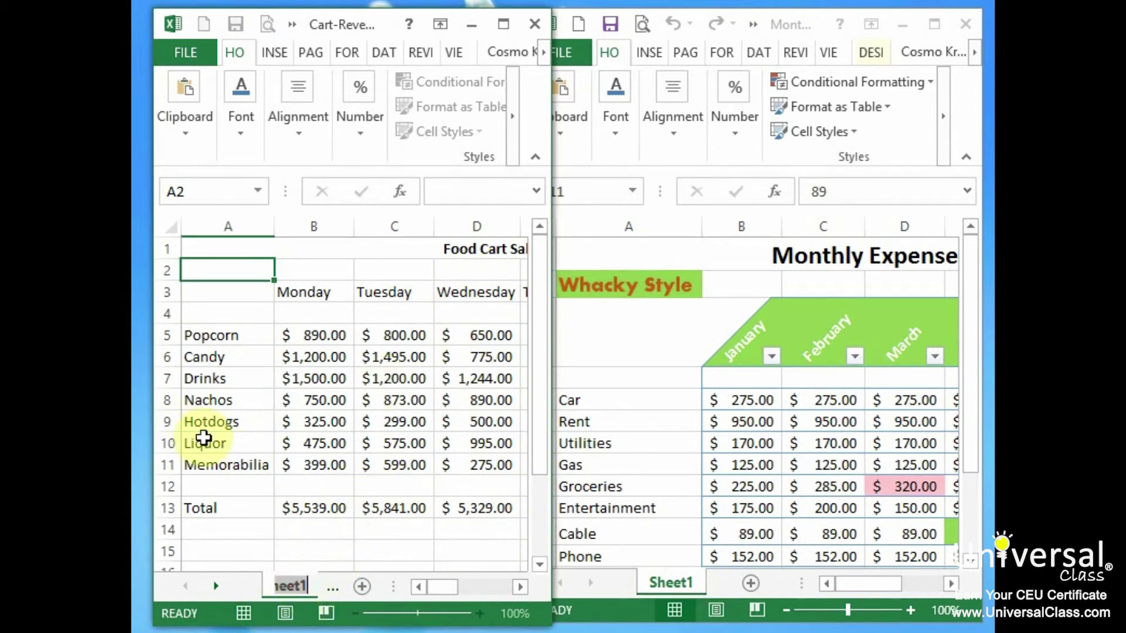
text(FoodCart)
text(Sales)
key(Return)
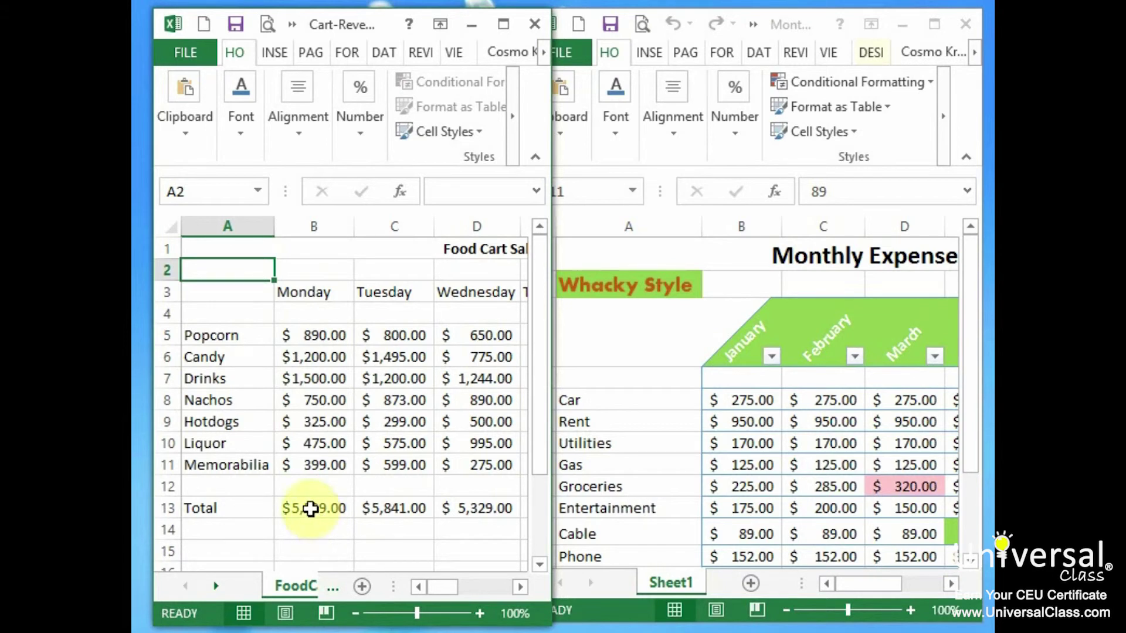
Copy the FoodCartSales sheet from Cart-Revenue.xlsx to the end of the Monthly-Expenses.xlsx workbook, keeping the original in place.
click(790, 25)
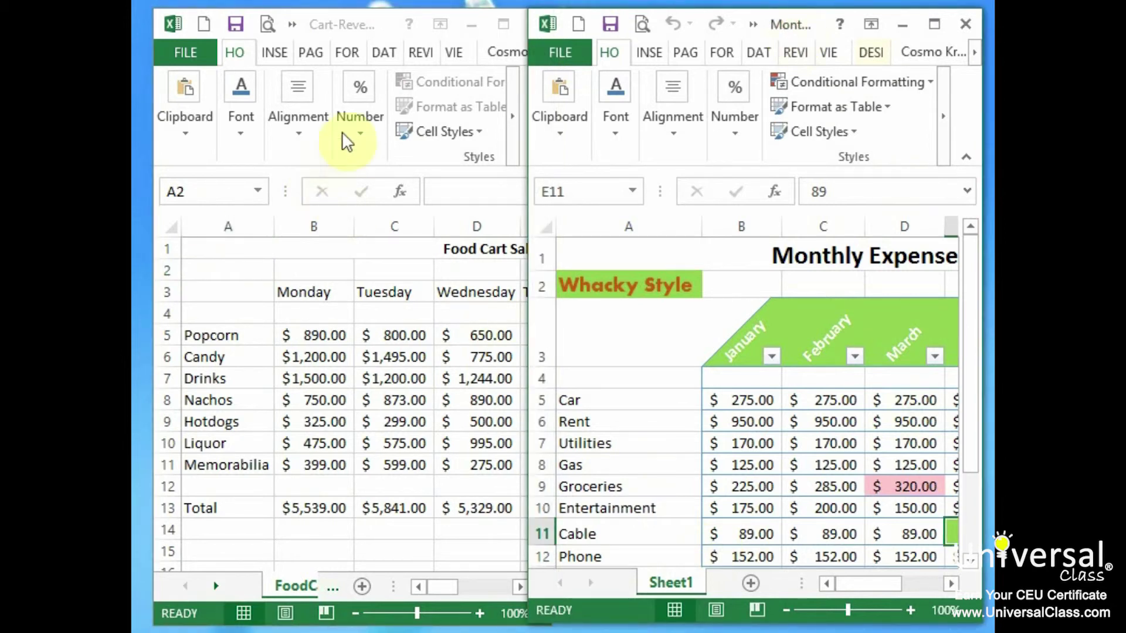
click(370, 24)
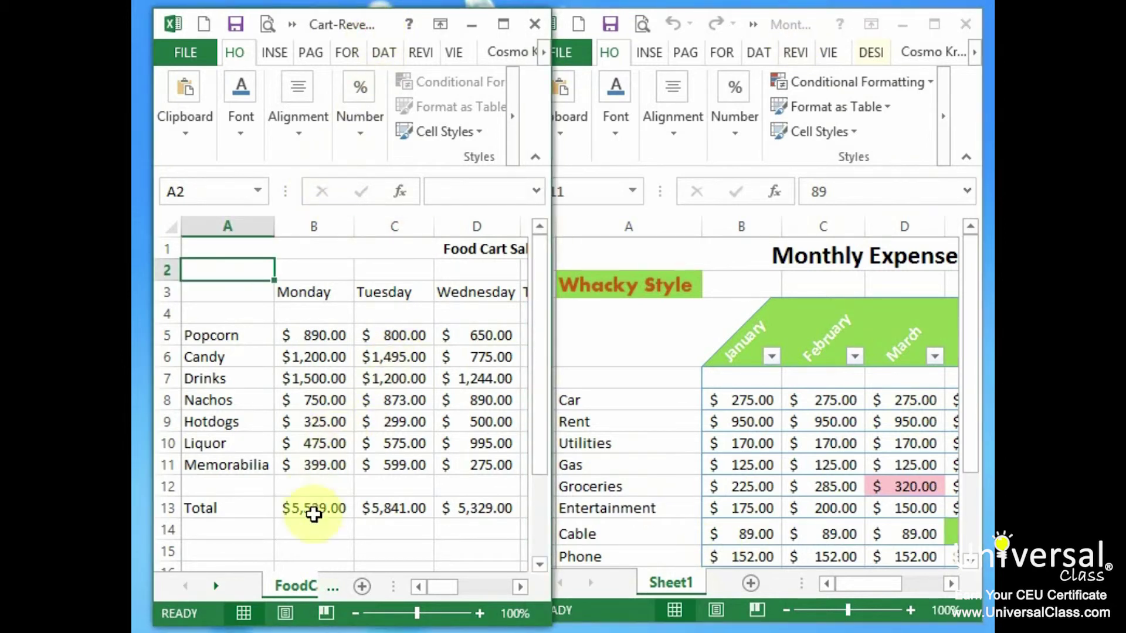
right_click(286, 584)
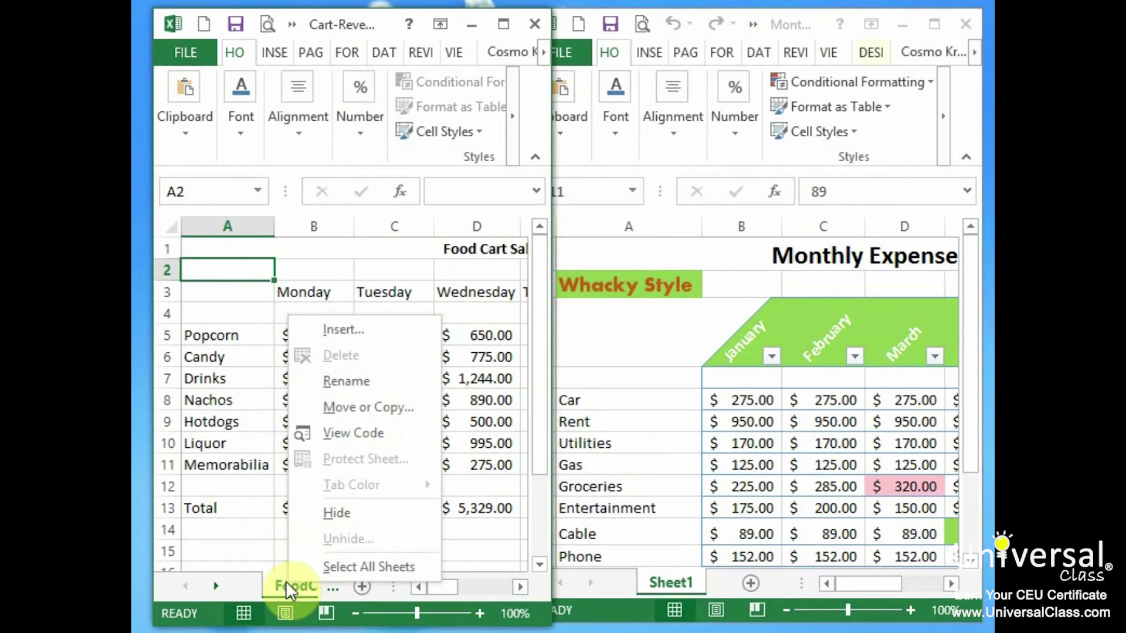
click(364, 409)
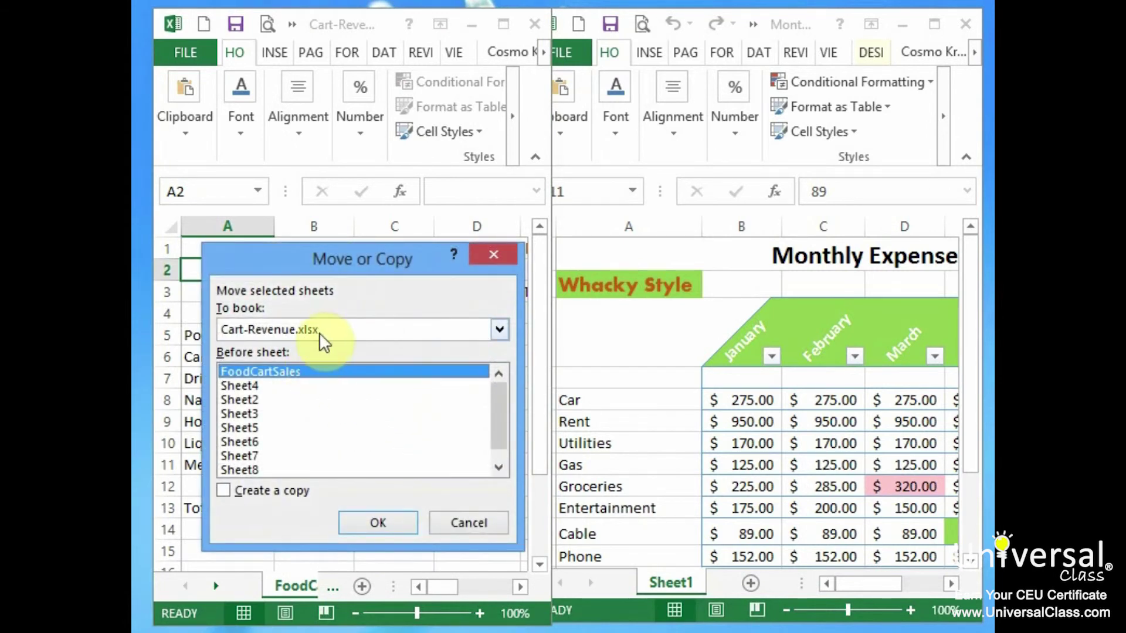
mouse_move(491, 400)
mouse_down()
mouse_move(497, 417)
mouse_move(504, 384)
mouse_up()
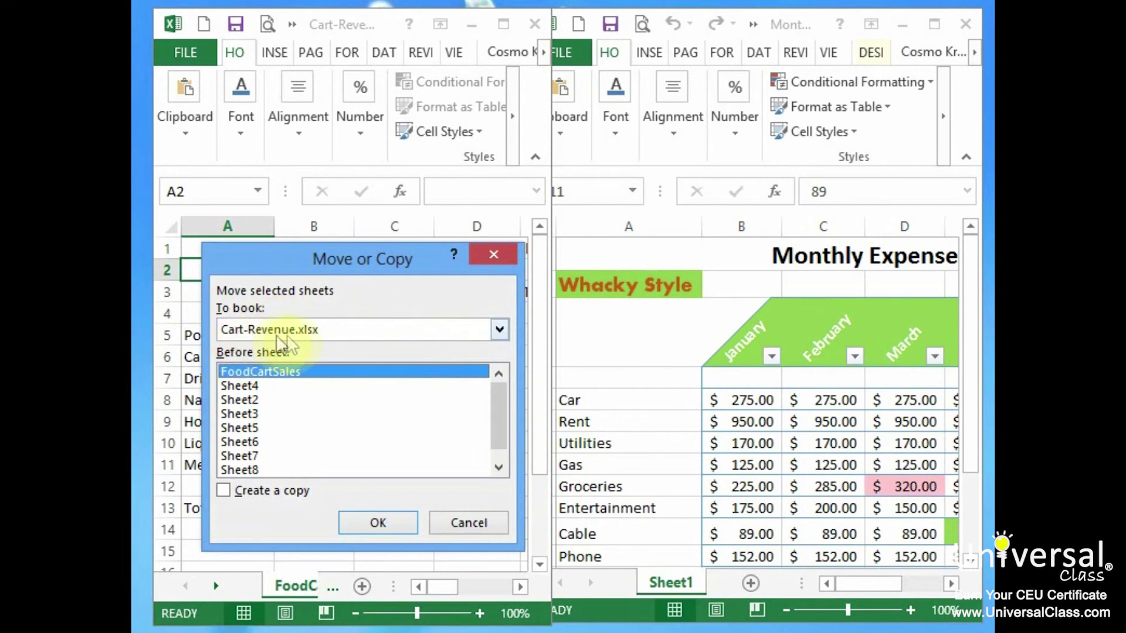
click(500, 330)
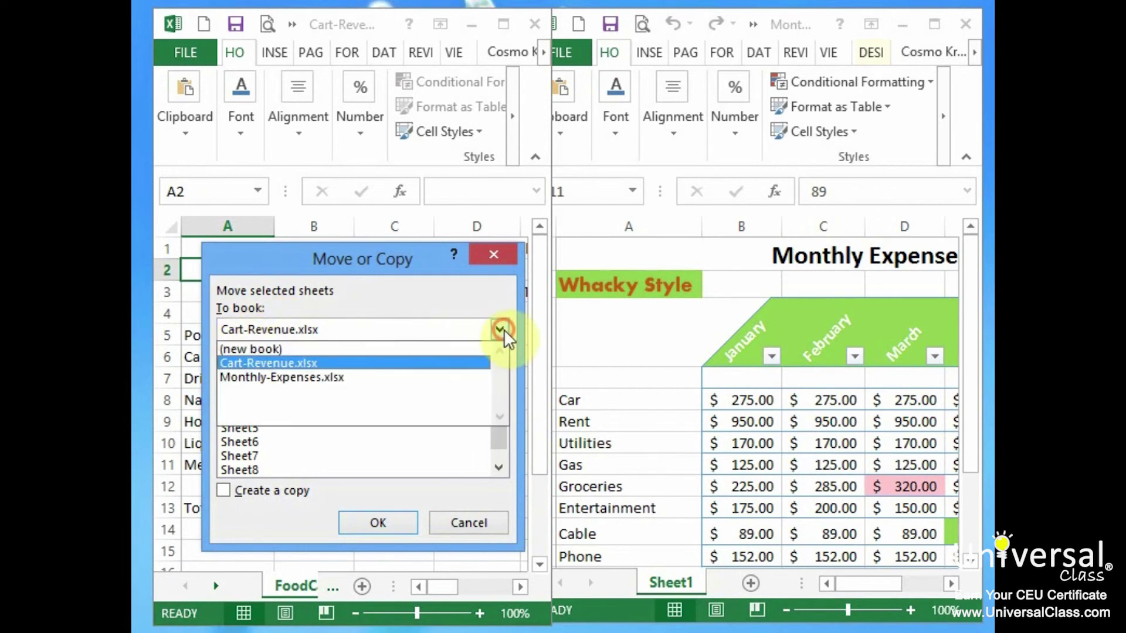
click(355, 377)
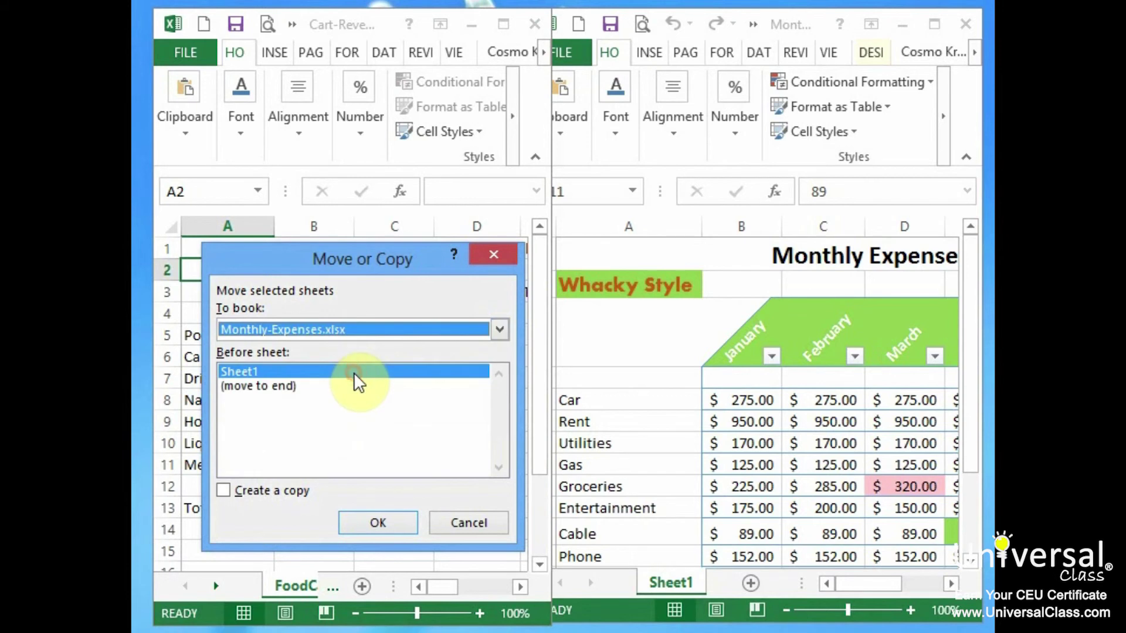
click(304, 389)
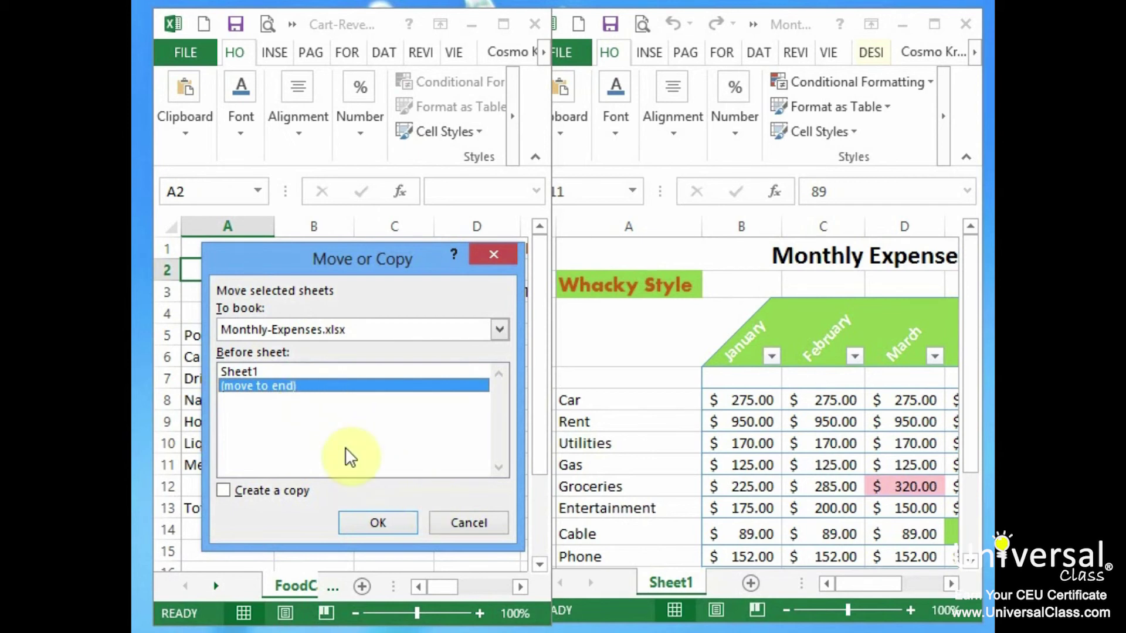
click(266, 493)
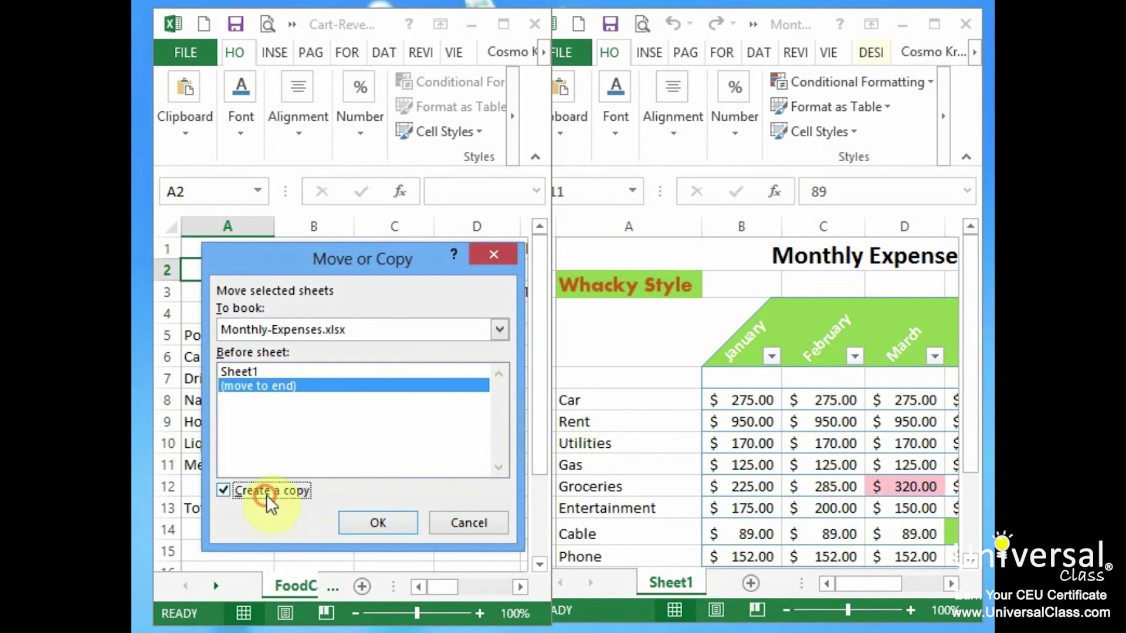
click(401, 517)
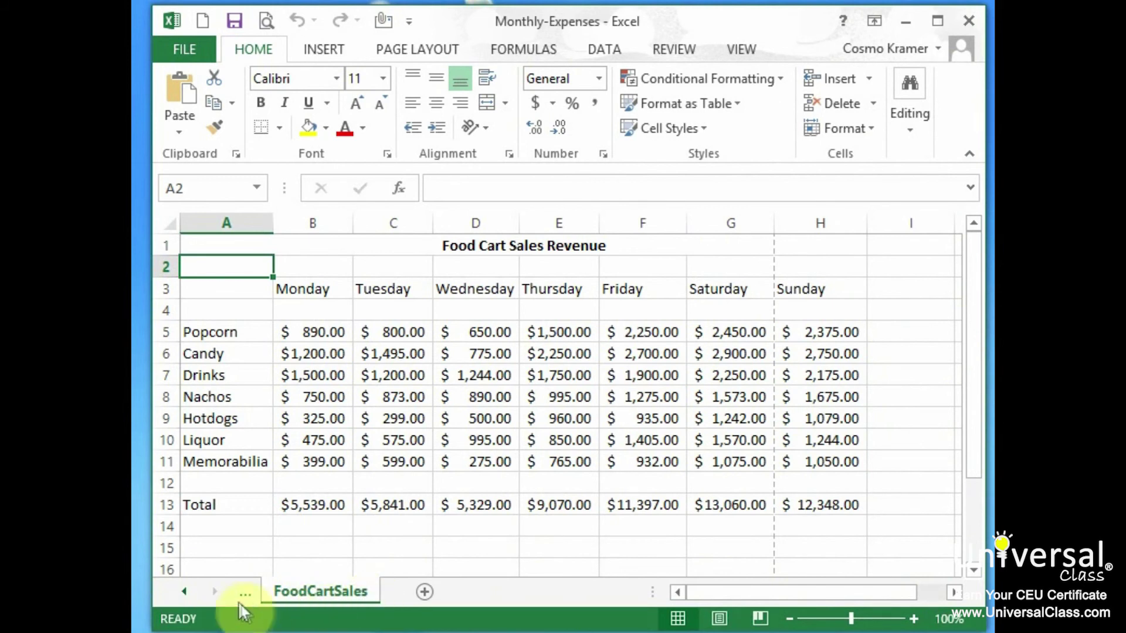
Display Sheet1 of the Monthly-Expenses workbook and return to its copied FoodCartSales sheet.
click(189, 601)
click(293, 592)
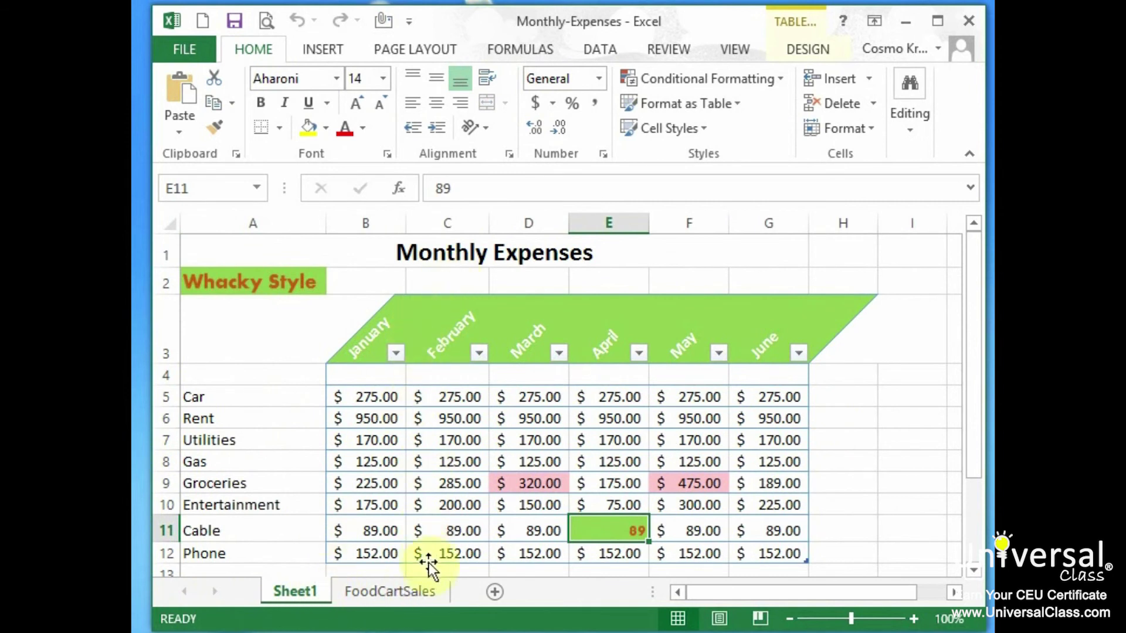
click(411, 593)
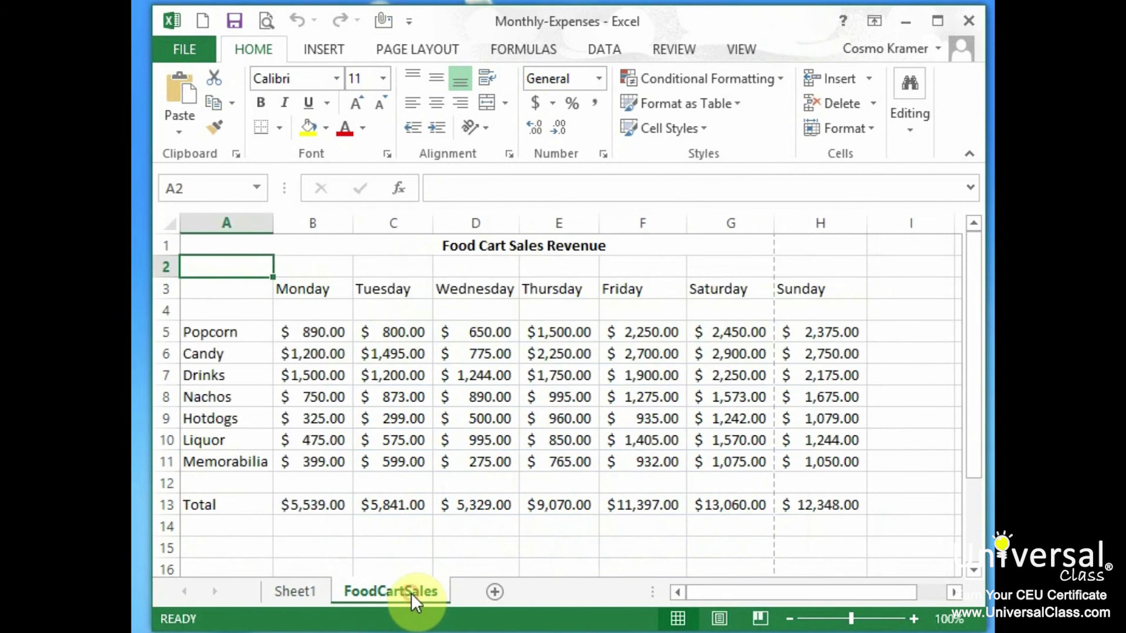